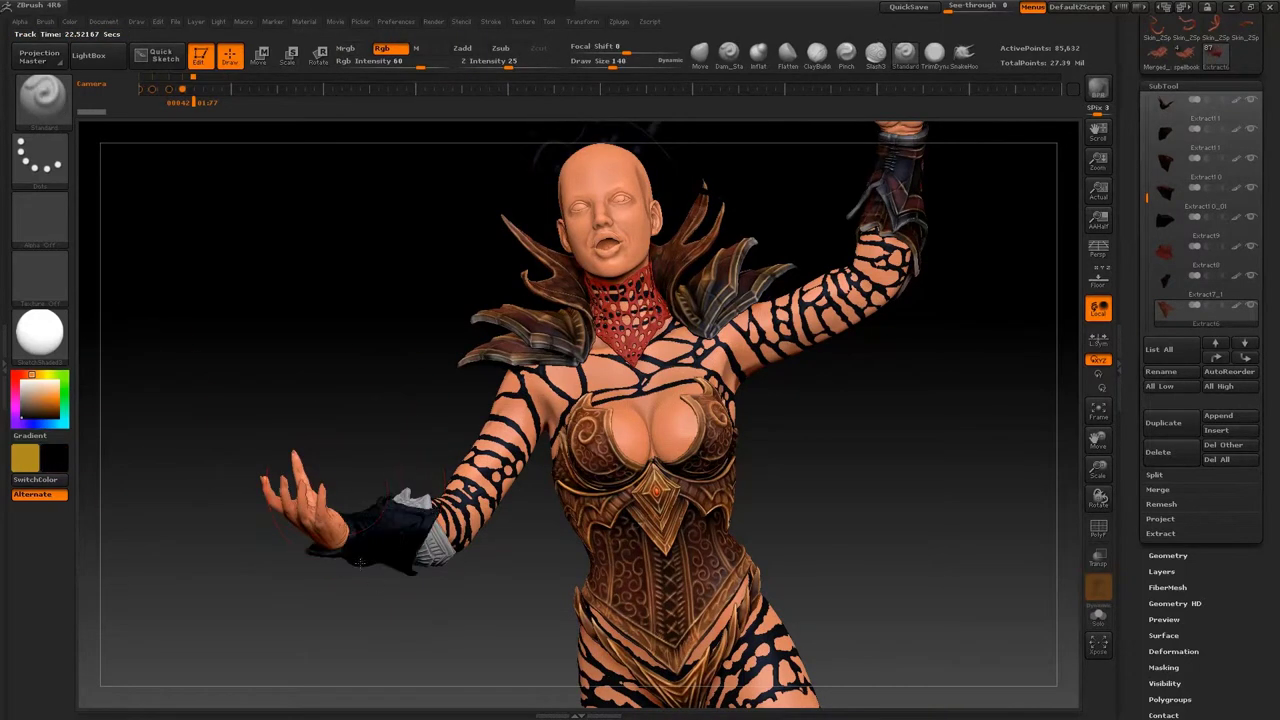
# - Turn the figure onto its side to work on the forearm bracer with dark maroon
pyautogui.moveTo(709, 249)
pyautogui.mouseDown()
pyautogui.moveTo(897, 117)
pyautogui.moveTo(735, 304)
pyautogui.moveTo(413, 291)
pyautogui.mouseUp()
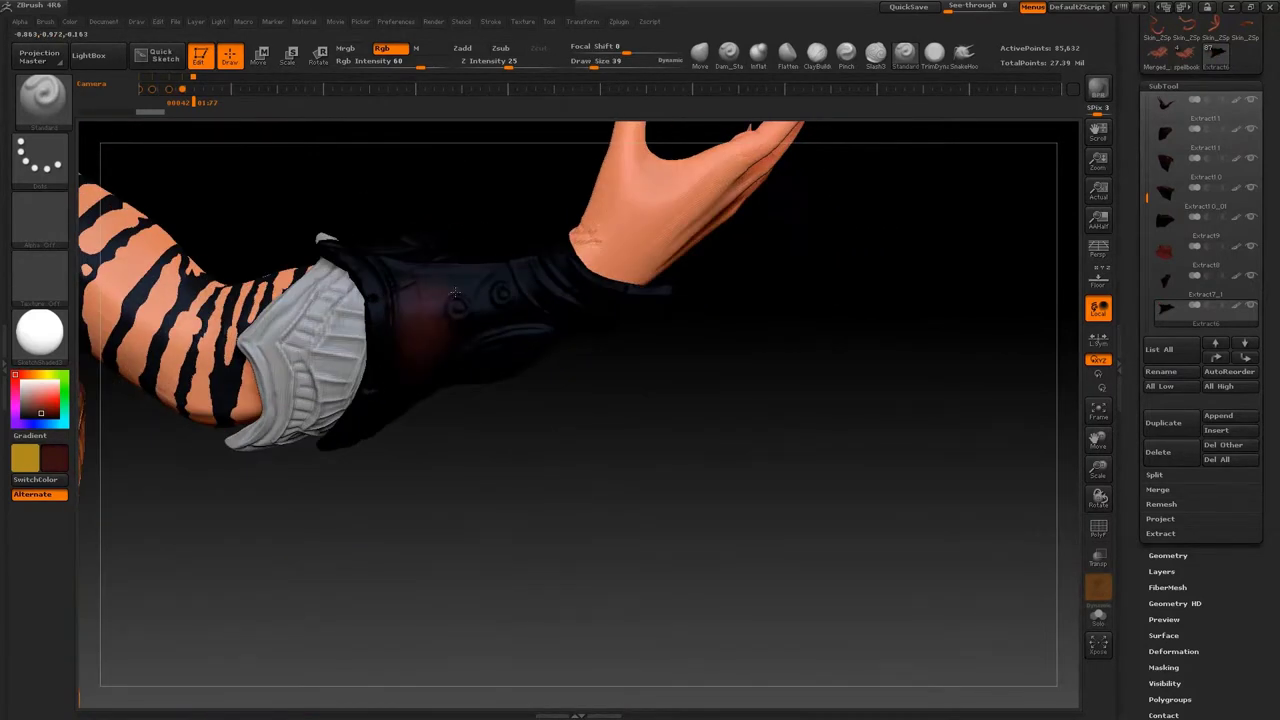
# - Paint orange trim along the bracer's sleeve edges while orbiting around the forearm and hand
pyautogui.moveTo(422, 346); pyautogui.dragTo(385, 354)
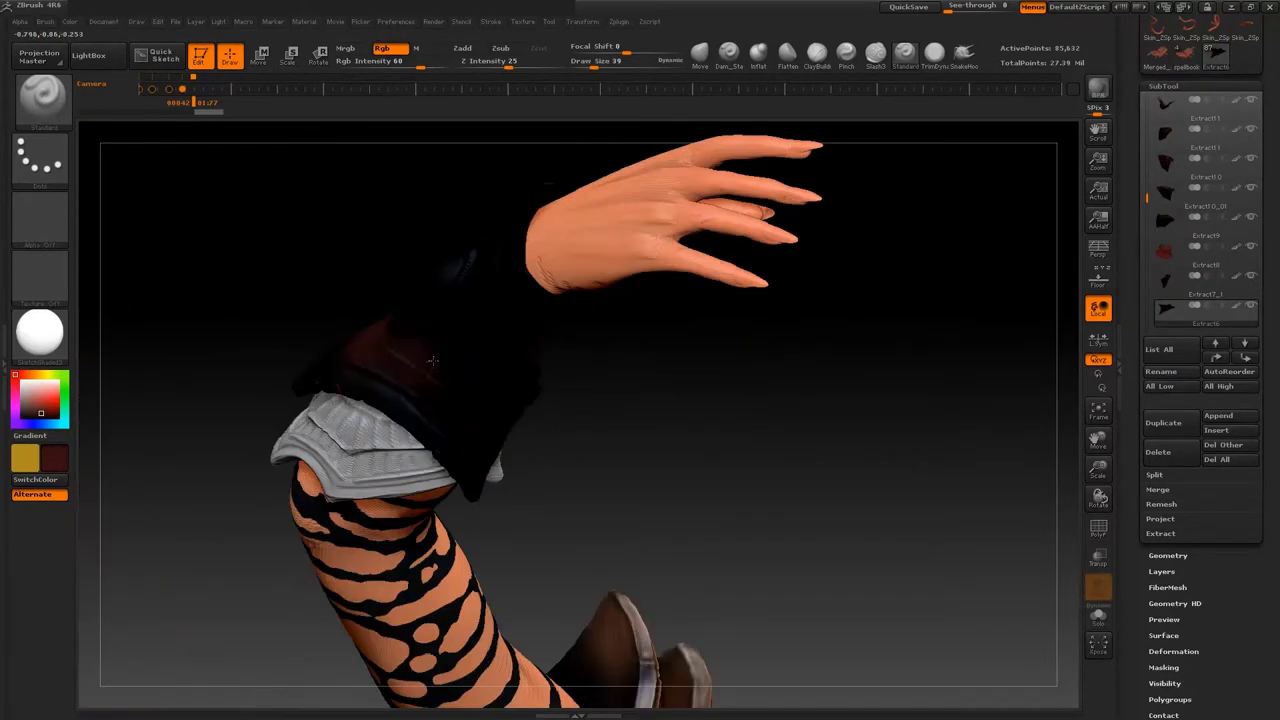
pyautogui.moveTo(495, 322)
pyautogui.mouseDown()
pyautogui.moveTo(537, 320)
pyautogui.moveTo(769, 183)
pyautogui.moveTo(802, 349)
pyautogui.mouseUp()
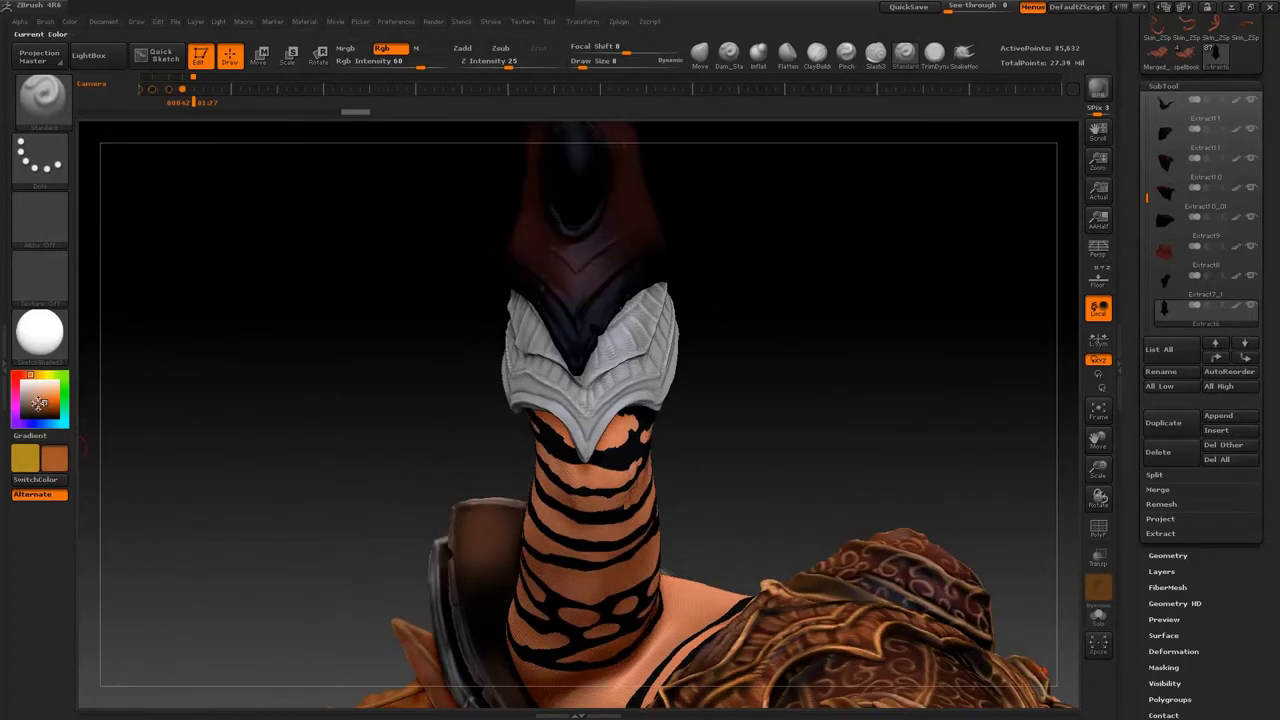
pyautogui.moveTo(802, 349)
pyautogui.mouseDown()
pyautogui.moveTo(754, 258)
pyautogui.moveTo(548, 400)
pyautogui.mouseUp()
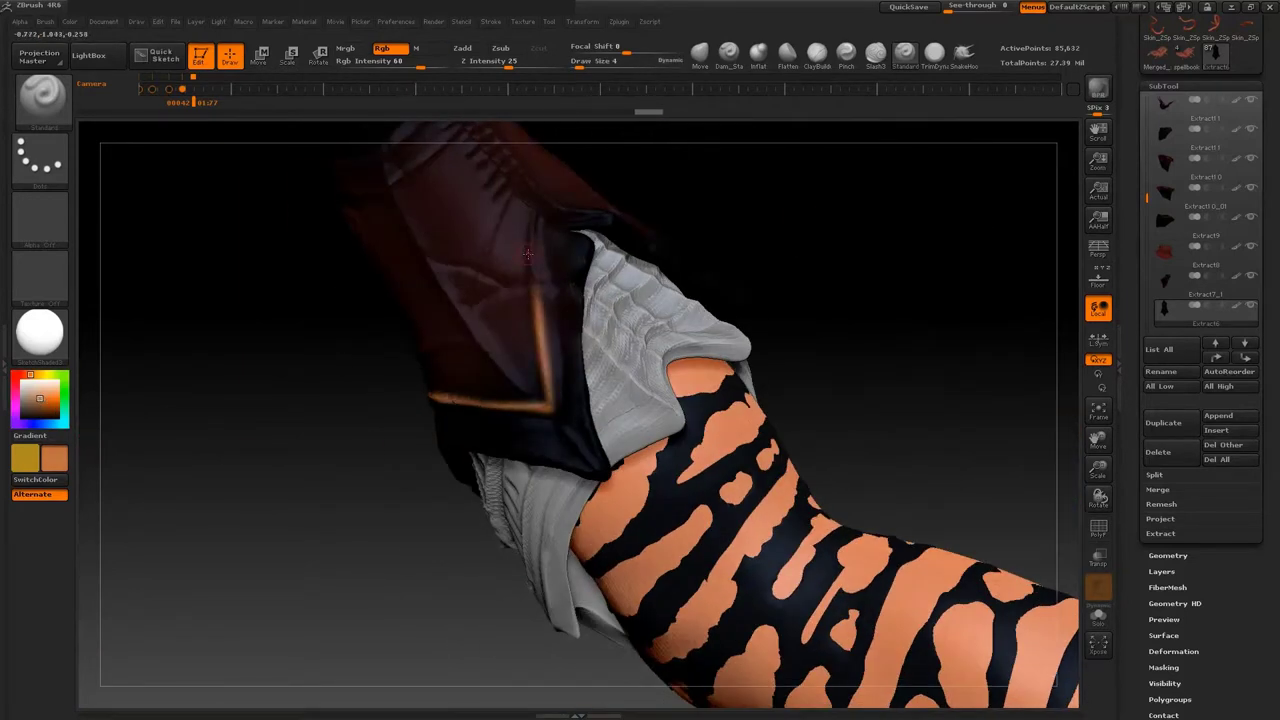
pyautogui.moveTo(535, 210); pyautogui.dragTo(588, 347)
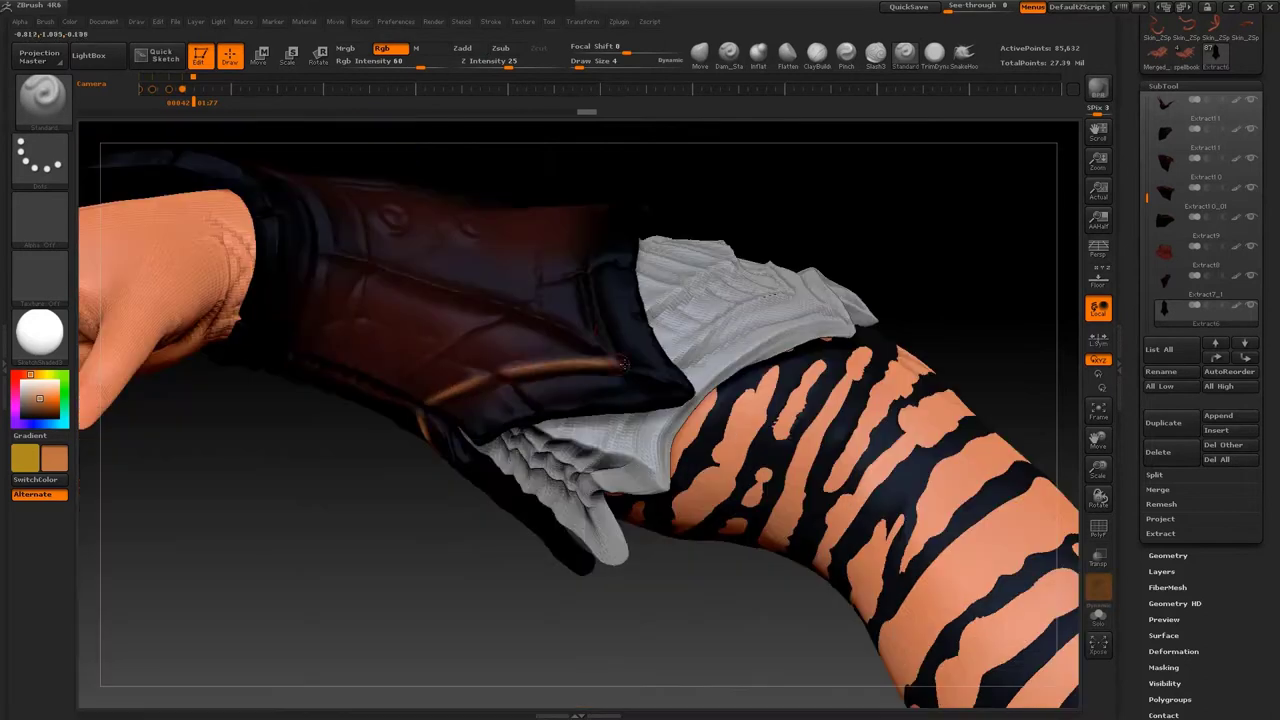
pyautogui.moveTo(608, 330); pyautogui.dragTo(540, 443)
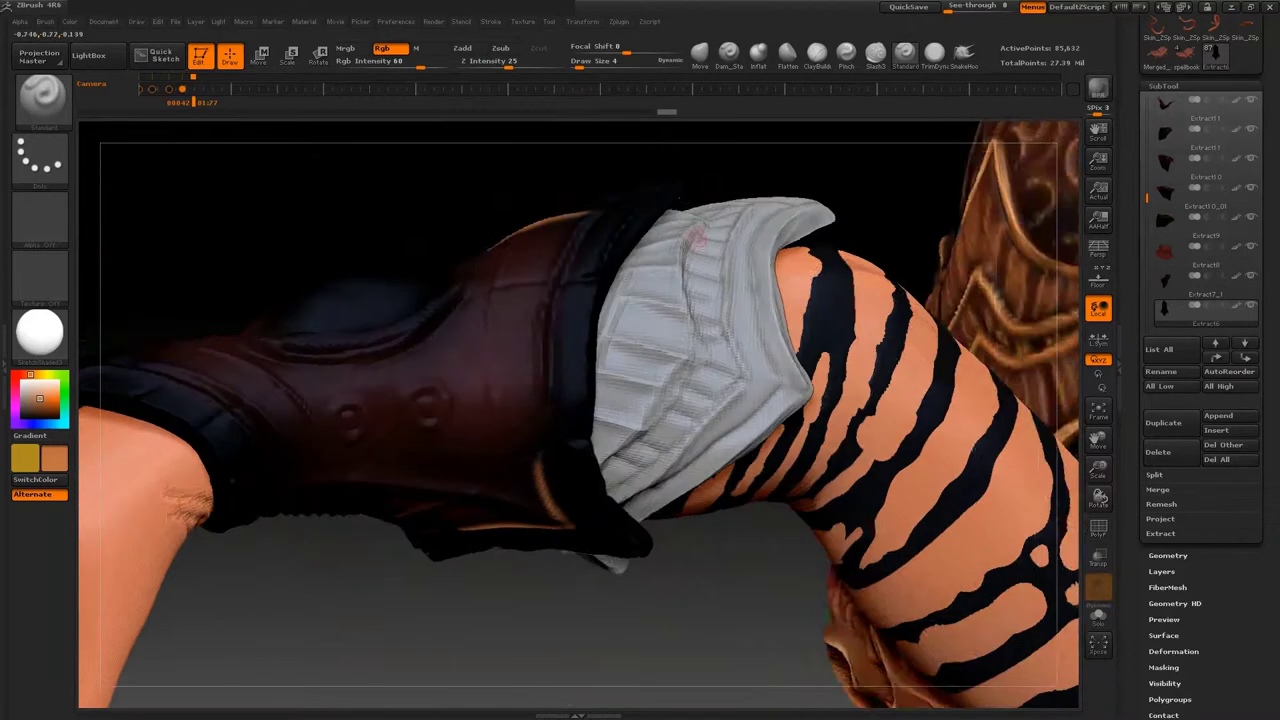
pyautogui.moveTo(802, 175); pyautogui.dragTo(553, 305)
pyautogui.moveTo(522, 573)
pyautogui.mouseDown()
pyautogui.moveTo(520, 537)
pyautogui.moveTo(468, 449)
pyautogui.moveTo(437, 570)
pyautogui.mouseUp()
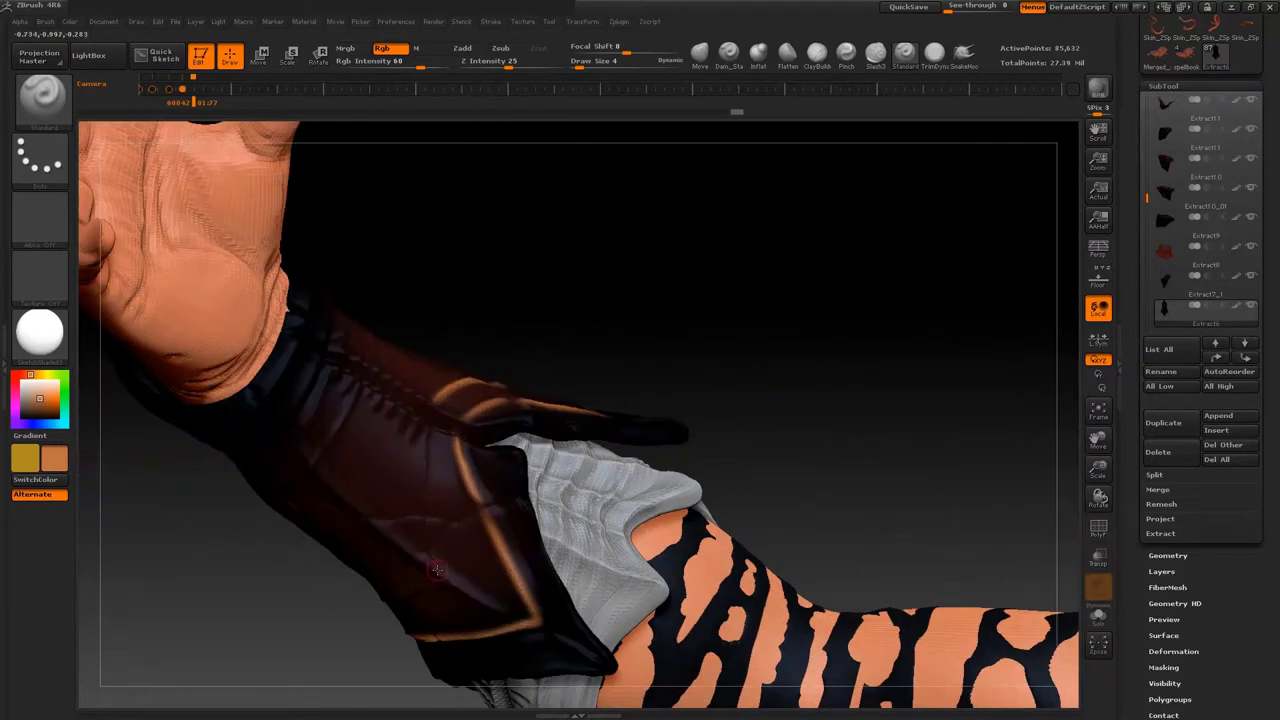
# - Continue the orange trim along the bracer's upper, lower and side ridges down to the wrist
pyautogui.moveTo(420, 471)
pyautogui.mouseDown()
pyautogui.moveTo(734, 237)
pyautogui.moveTo(388, 428)
pyautogui.mouseUp()
pyautogui.moveTo(602, 260)
pyautogui.mouseDown()
pyautogui.moveTo(780, 229)
pyautogui.moveTo(335, 455)
pyautogui.mouseUp()
pyautogui.moveTo(424, 418); pyautogui.dragTo(271, 464)
pyautogui.moveTo(388, 456); pyautogui.dragTo(401, 383)
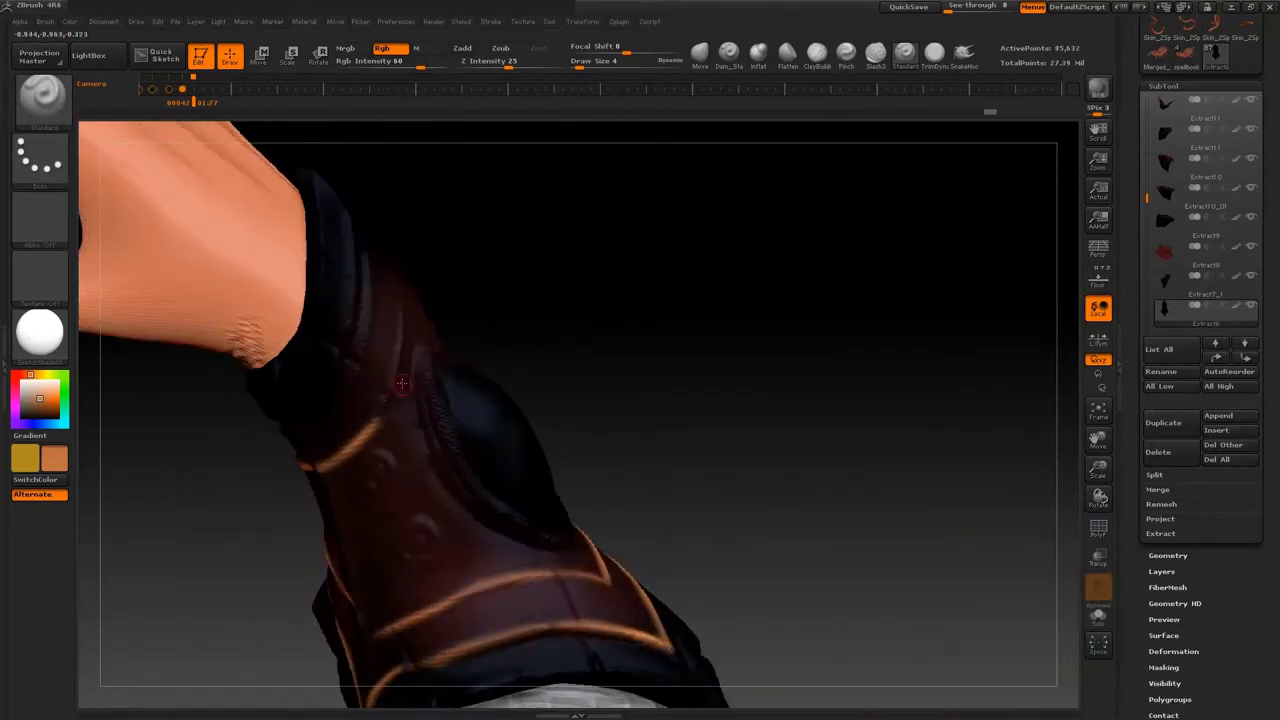
pyautogui.moveTo(397, 333)
pyautogui.mouseDown()
pyautogui.moveTo(663, 306)
pyautogui.moveTo(591, 262)
pyautogui.moveTo(500, 360)
pyautogui.moveTo(640, 294)
pyautogui.moveTo(452, 420)
pyautogui.mouseUp()
pyautogui.moveTo(463, 235); pyautogui.dragTo(460, 362)
pyautogui.moveTo(466, 218)
pyautogui.mouseDown()
pyautogui.moveTo(729, 189)
pyautogui.moveTo(454, 256)
pyautogui.mouseUp()
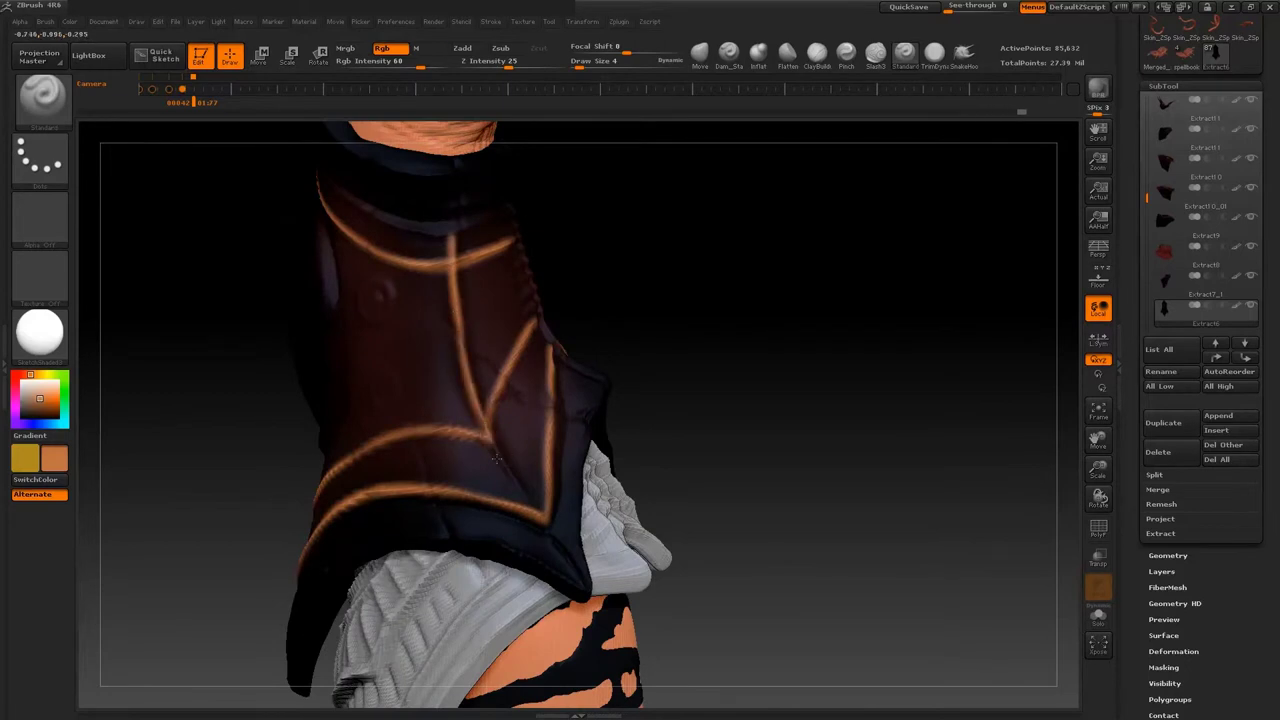
pyautogui.moveTo(495, 458)
pyautogui.mouseDown()
pyautogui.moveTo(865, 267)
pyautogui.moveTo(791, 434)
pyautogui.moveTo(577, 420)
pyautogui.moveTo(426, 340)
pyautogui.moveTo(437, 380)
pyautogui.moveTo(564, 455)
pyautogui.mouseUp()
pyautogui.moveTo(722, 431)
pyautogui.mouseDown()
pyautogui.moveTo(564, 469)
pyautogui.moveTo(660, 470)
pyautogui.moveTo(700, 455)
pyautogui.moveTo(791, 311)
pyautogui.moveTo(778, 281)
pyautogui.moveTo(791, 414)
pyautogui.moveTo(610, 250)
pyautogui.moveTo(785, 236)
pyautogui.moveTo(650, 350)
pyautogui.moveTo(523, 510)
pyautogui.moveTo(611, 345)
pyautogui.moveTo(441, 591)
pyautogui.moveTo(703, 294)
pyautogui.moveTo(480, 268)
pyautogui.moveTo(474, 303)
pyautogui.mouseUp()
pyautogui.moveTo(541, 359)
pyautogui.mouseDown()
pyautogui.moveTo(652, 323)
pyautogui.moveTo(458, 373)
pyautogui.mouseUp()
# - QuickSave the project and paint orange trim on the cuff beside the hand
pyautogui.hotkey('ctrl', 's')
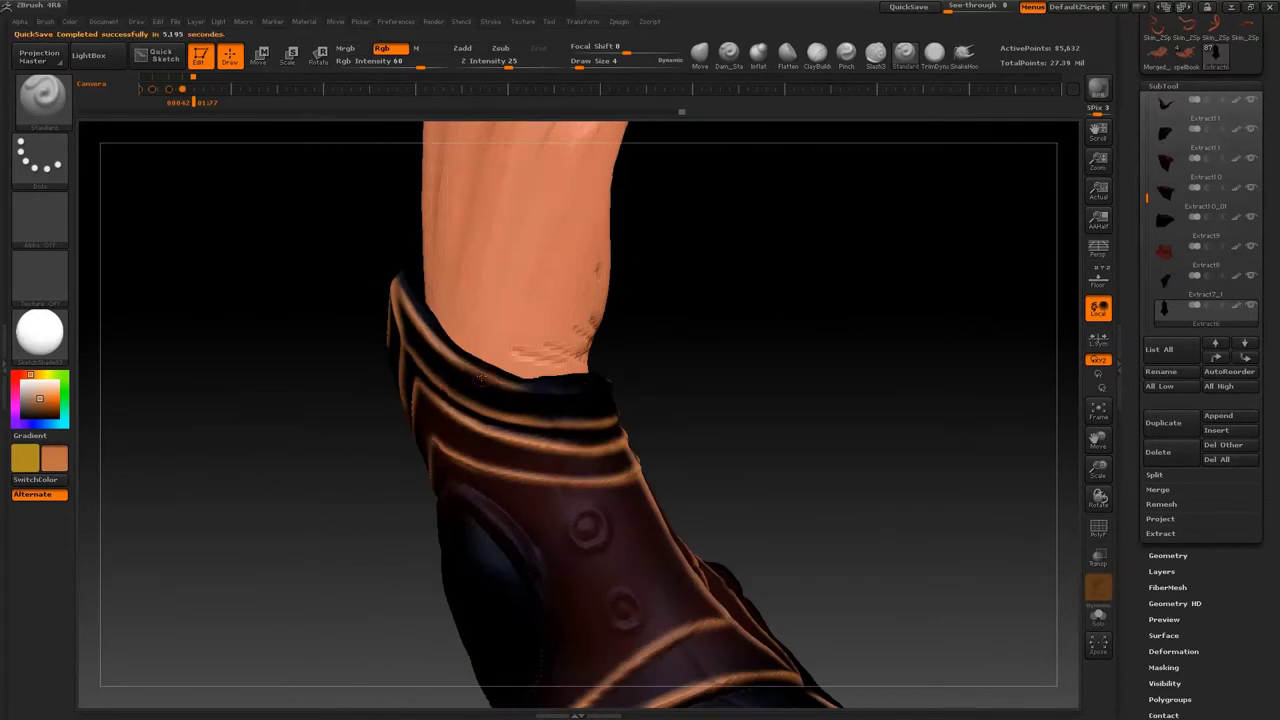
pyautogui.moveTo(763, 341)
pyautogui.mouseDown()
pyautogui.moveTo(771, 309)
pyautogui.moveTo(757, 337)
pyautogui.moveTo(669, 274)
pyautogui.moveTo(533, 374)
pyautogui.moveTo(694, 286)
pyautogui.moveTo(712, 435)
pyautogui.moveTo(856, 431)
pyautogui.mouseUp()
pyautogui.moveTo(718, 289)
pyautogui.mouseDown()
pyautogui.moveTo(663, 277)
pyautogui.moveTo(686, 309)
pyautogui.moveTo(645, 427)
pyautogui.moveTo(689, 486)
pyautogui.mouseUp()
pyautogui.moveTo(730, 385)
pyautogui.mouseDown()
pyautogui.moveTo(797, 240)
pyautogui.moveTo(741, 360)
pyautogui.moveTo(524, 400)
pyautogui.moveTo(505, 302)
pyautogui.moveTo(585, 291)
pyautogui.mouseUp()
pyautogui.moveTo(717, 252); pyautogui.dragTo(522, 437)
# - Paint orange trim on the other bracer's ridges and plates with Z Intensity lowered to 9
pyautogui.moveTo(585, 298); pyautogui.dragTo(557, 345)
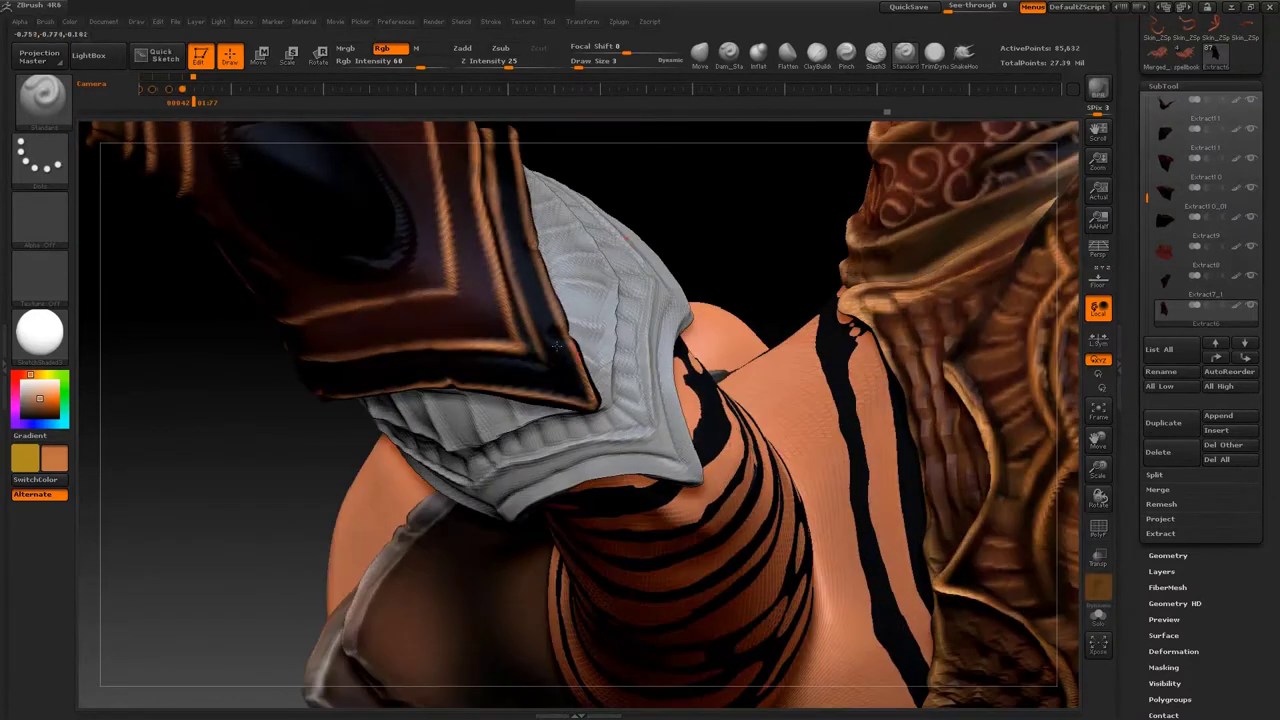
pyautogui.moveTo(717, 175)
pyautogui.mouseDown()
pyautogui.moveTo(490, 360)
pyautogui.moveTo(352, 298)
pyautogui.moveTo(310, 366)
pyautogui.mouseUp()
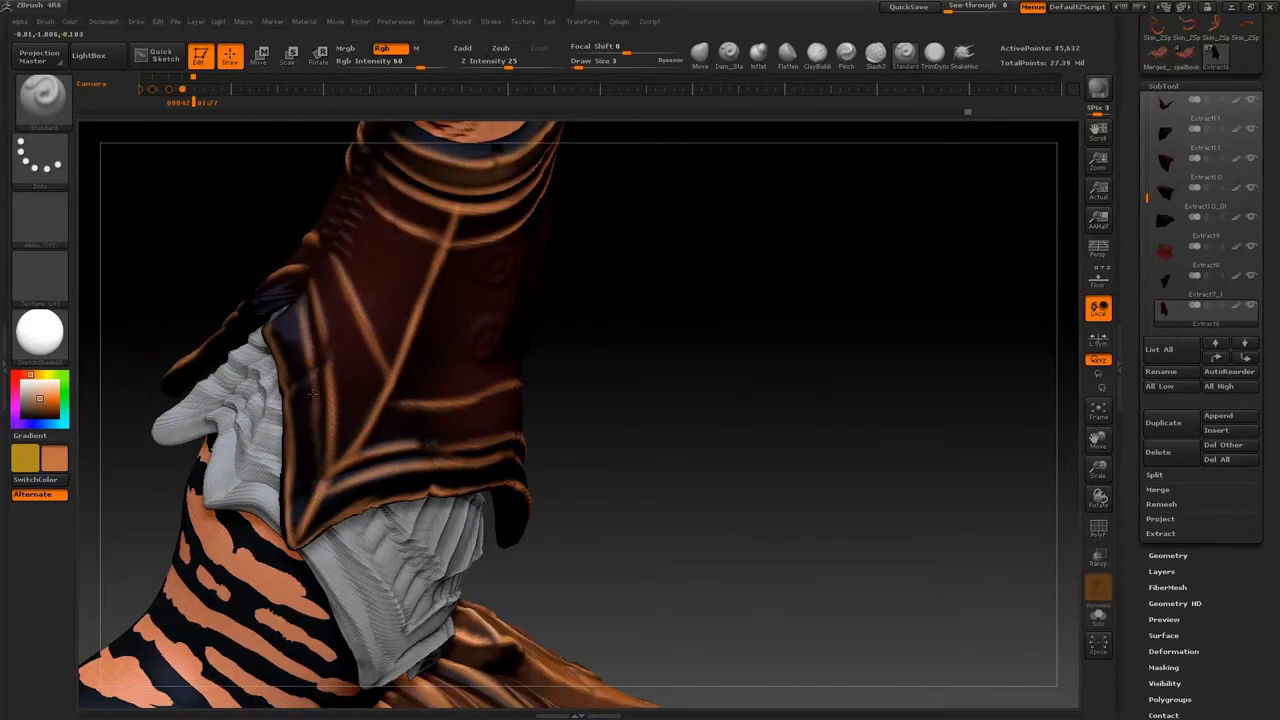
pyautogui.moveTo(752, 321)
pyautogui.mouseDown()
pyautogui.moveTo(183, 480)
pyautogui.moveTo(457, 263)
pyautogui.moveTo(663, 391)
pyautogui.moveTo(677, 371)
pyautogui.moveTo(250, 540)
pyautogui.moveTo(646, 318)
pyautogui.moveTo(397, 247)
pyautogui.mouseUp()
pyautogui.press('space')
pyautogui.moveTo(615, 275)
pyautogui.mouseDown()
pyautogui.moveTo(886, 443)
pyautogui.moveTo(835, 330)
pyautogui.moveTo(686, 387)
pyautogui.mouseUp()
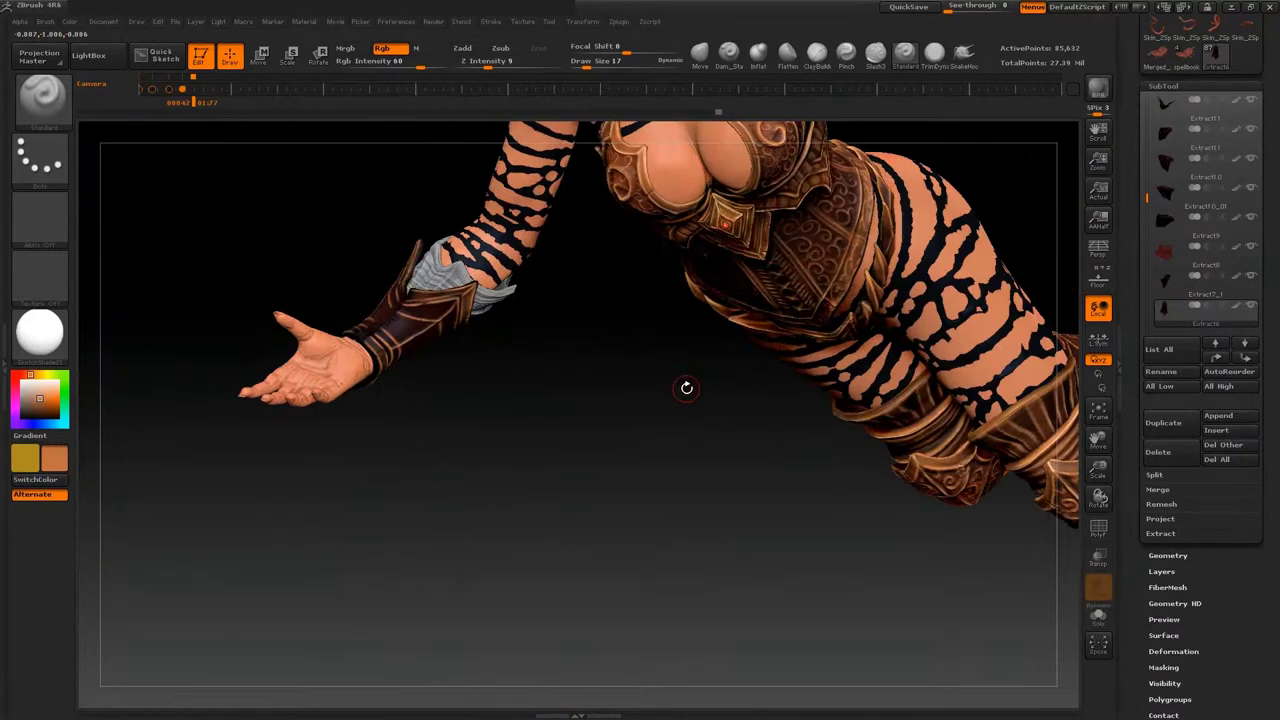
# - Switch to light peach and paint highlights along the bracer's front trim ridges
pyautogui.moveTo(624, 490)
pyautogui.mouseDown()
pyautogui.moveTo(520, 400)
pyautogui.moveTo(543, 400)
pyautogui.moveTo(554, 360)
pyautogui.moveTo(476, 371)
pyautogui.mouseUp()
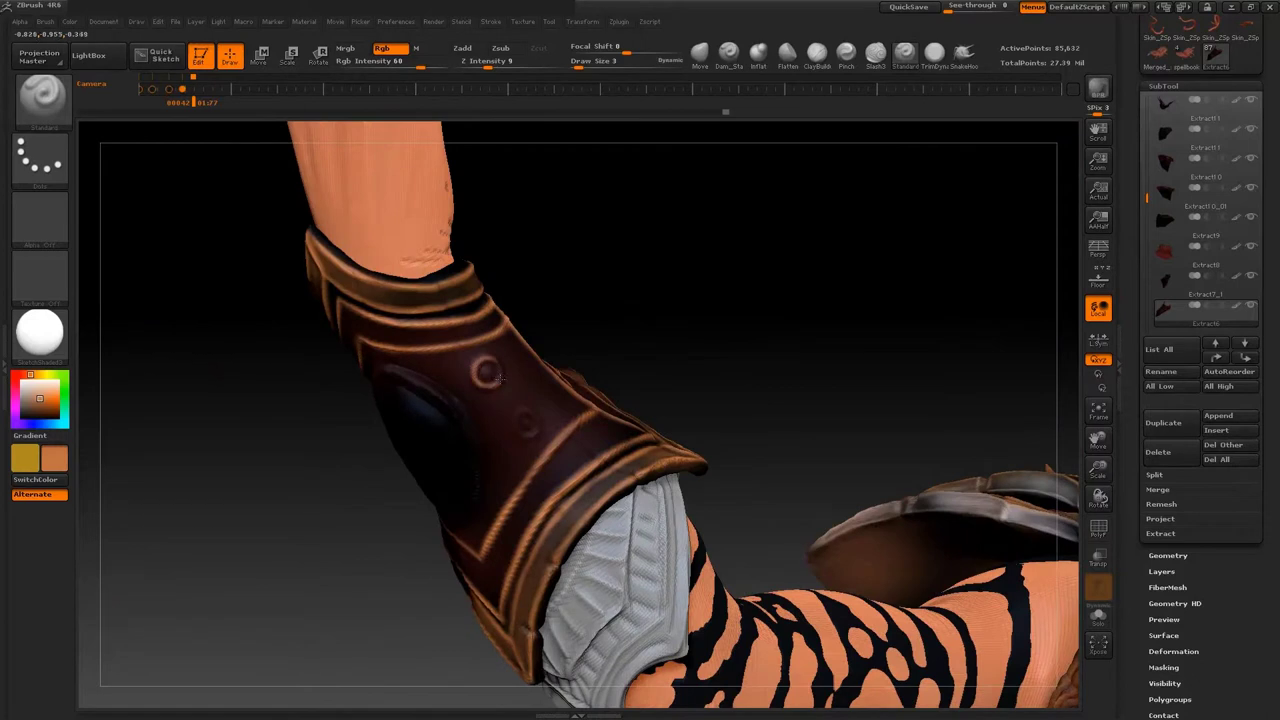
pyautogui.moveTo(538, 425); pyautogui.dragTo(710, 250)
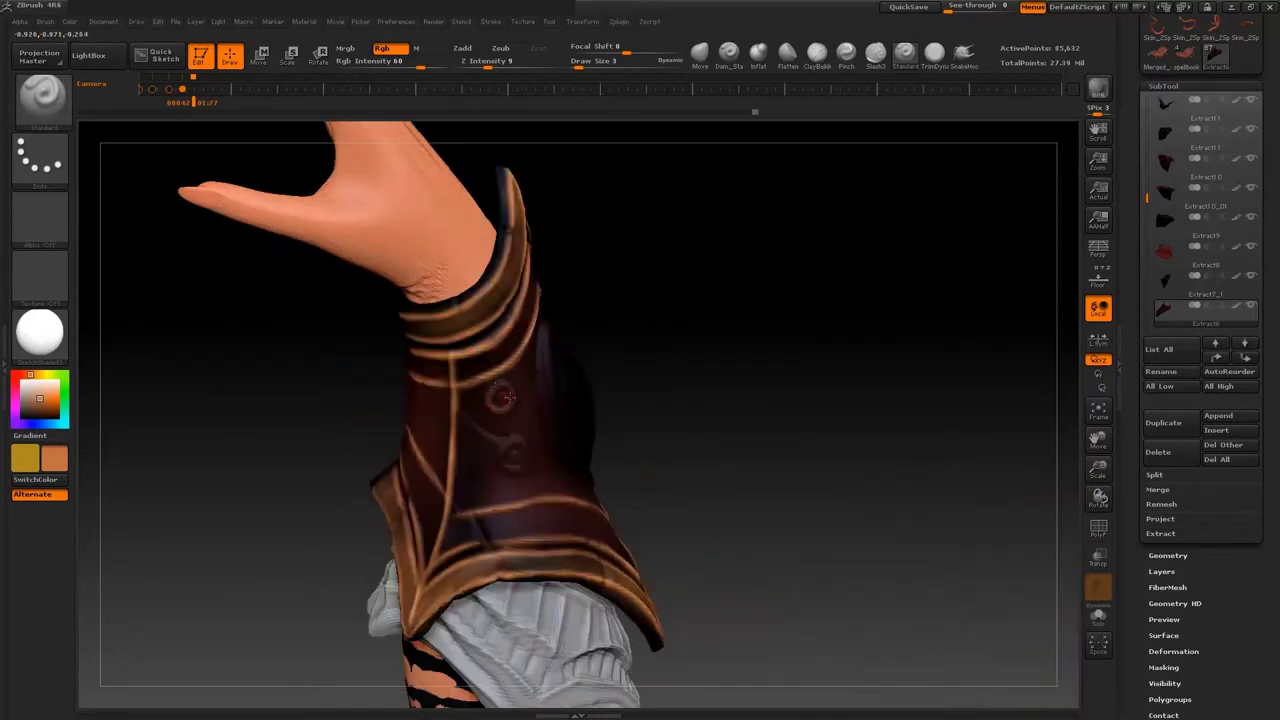
pyautogui.moveTo(508, 468)
pyautogui.mouseDown()
pyautogui.moveTo(786, 277)
pyautogui.moveTo(729, 349)
pyautogui.moveTo(605, 348)
pyautogui.mouseUp()
pyautogui.press('space')
pyautogui.moveTo(598, 500)
pyautogui.mouseDown()
pyautogui.moveTo(612, 350)
pyautogui.moveTo(760, 330)
pyautogui.moveTo(886, 363)
pyautogui.moveTo(903, 297)
pyautogui.moveTo(949, 319)
pyautogui.moveTo(885, 310)
pyautogui.moveTo(940, 349)
pyautogui.moveTo(900, 380)
pyautogui.mouseUp()
pyautogui.press('space')
# - Add peach highlights to the bracer's side trim and rivet rings
pyautogui.moveTo(700, 250)
pyautogui.mouseDown()
pyautogui.moveTo(814, 266)
pyautogui.moveTo(592, 378)
pyautogui.mouseUp()
pyautogui.moveTo(806, 245)
pyautogui.mouseDown()
pyautogui.moveTo(850, 275)
pyautogui.moveTo(622, 452)
pyautogui.mouseUp()
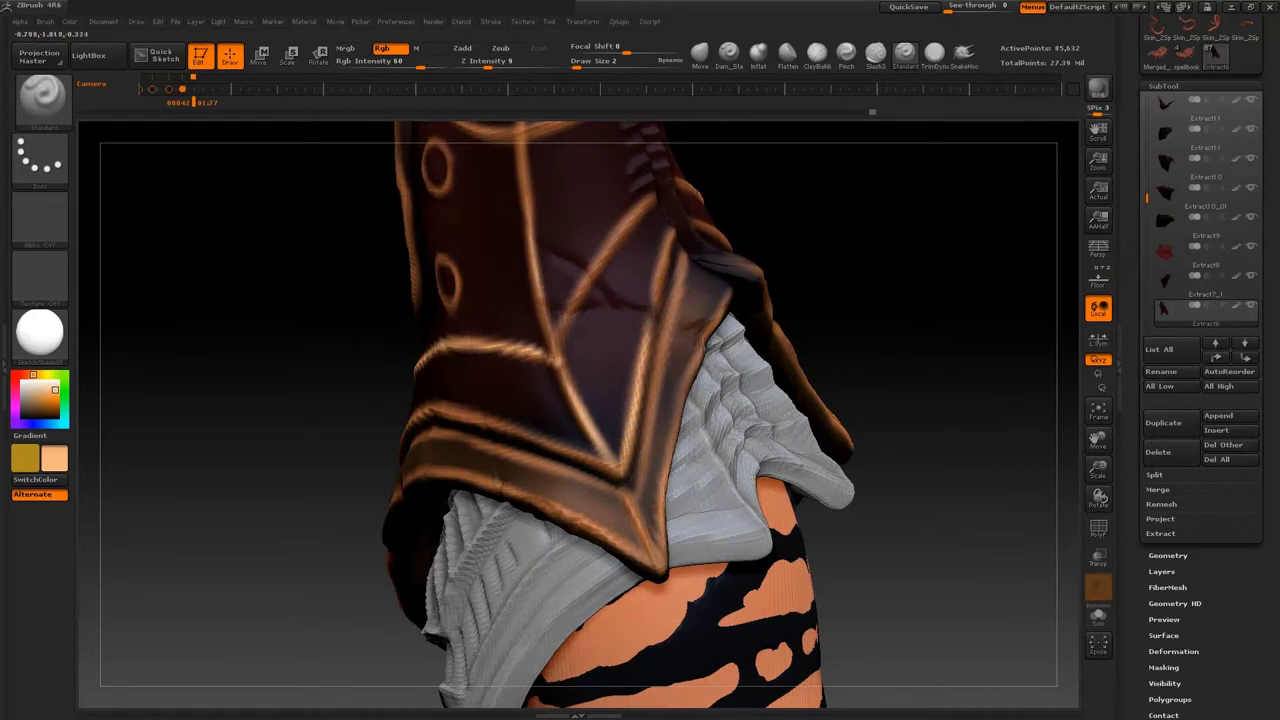
pyautogui.moveTo(660, 578); pyautogui.dragTo(660, 528)
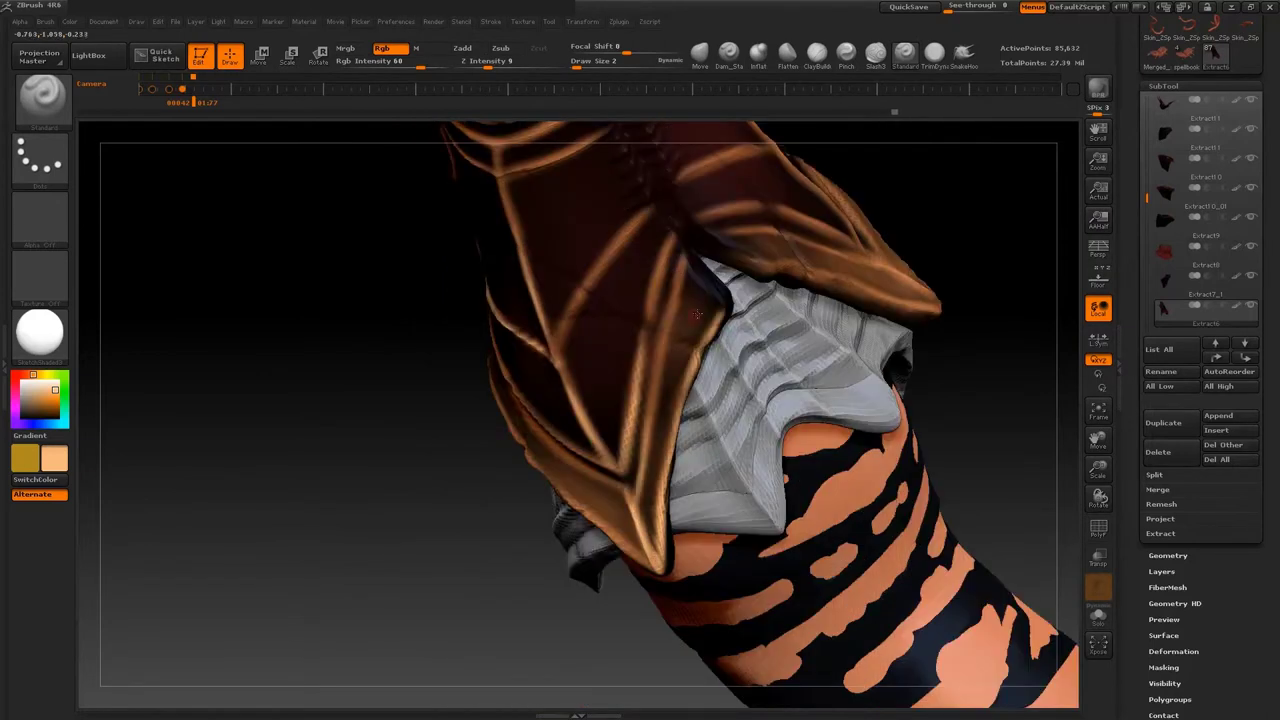
pyautogui.moveTo(647, 202)
pyautogui.mouseDown()
pyautogui.moveTo(829, 343)
pyautogui.moveTo(593, 232)
pyautogui.mouseUp()
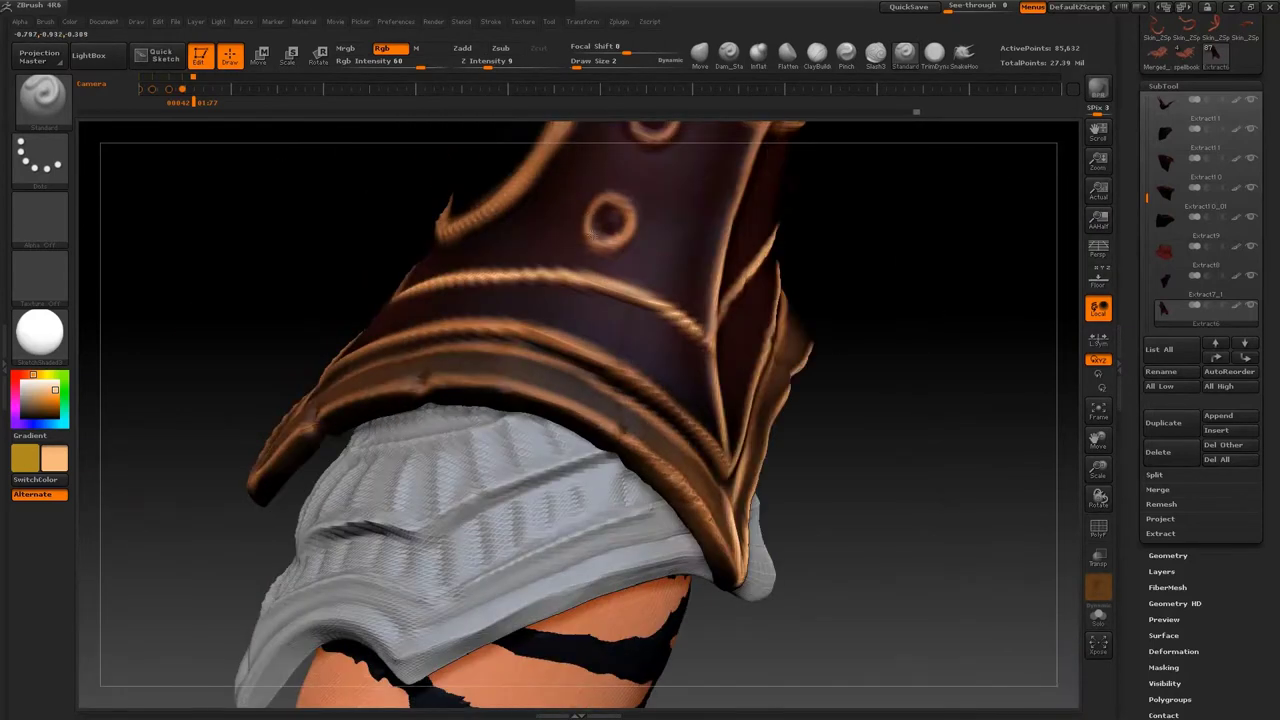
pyautogui.moveTo(645, 186); pyautogui.dragTo(555, 293)
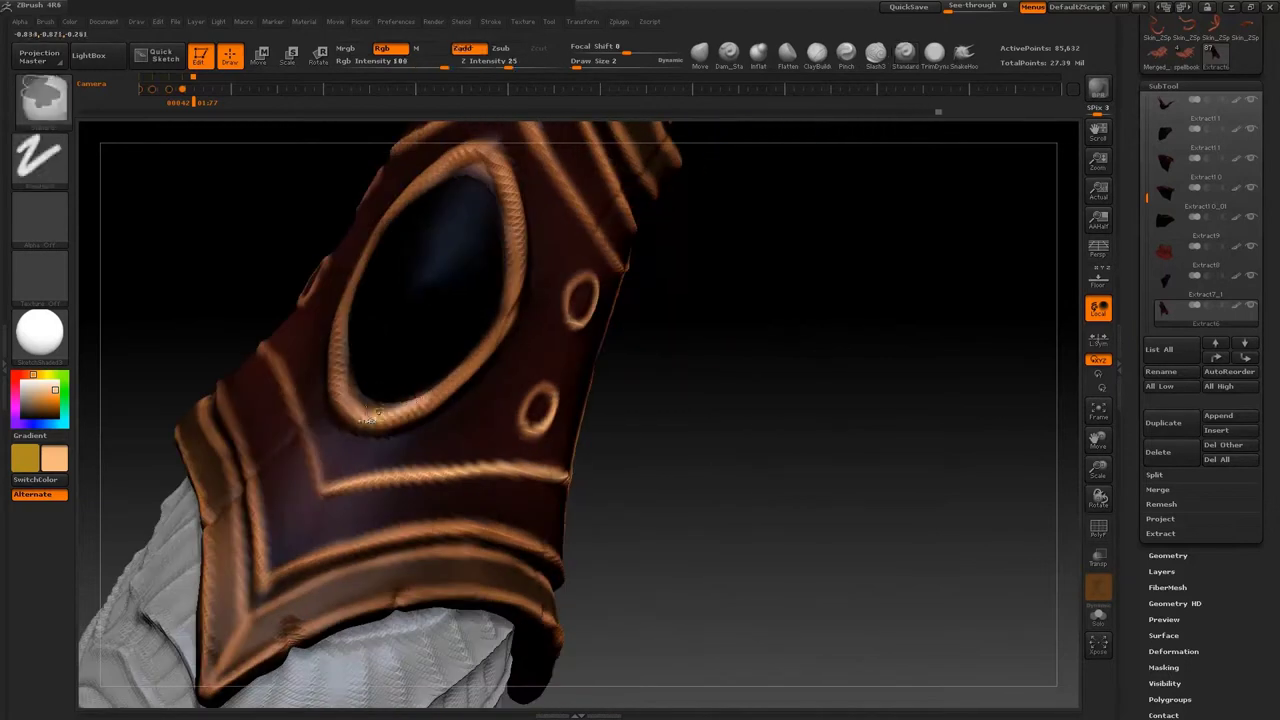
# - Highlight the oval opening's rim, rivets and cuff edges in peach with a Draw Size 2 brush
pyautogui.moveTo(750, 233); pyautogui.dragTo(466, 374)
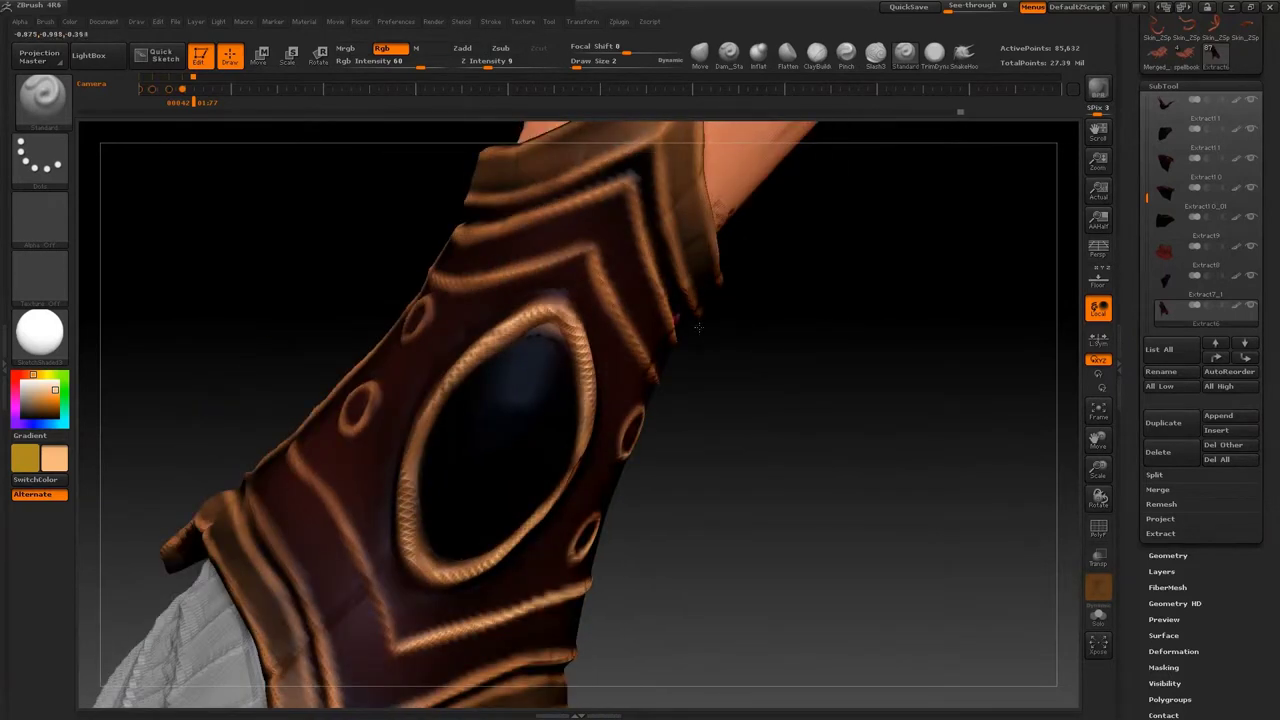
pyautogui.moveTo(600, 340)
pyautogui.mouseDown()
pyautogui.moveTo(731, 243)
pyautogui.moveTo(716, 349)
pyautogui.mouseUp()
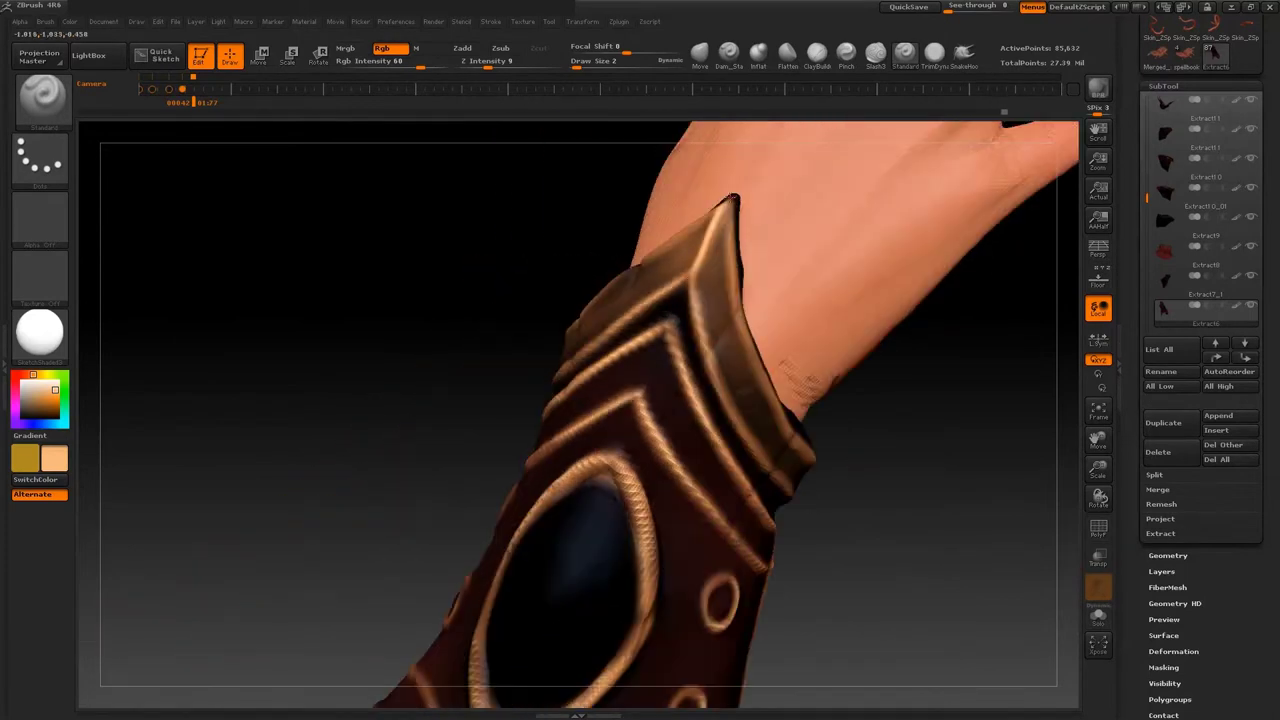
pyautogui.moveTo(891, 447)
pyautogui.mouseDown()
pyautogui.moveTo(668, 500)
pyautogui.moveTo(566, 419)
pyautogui.mouseUp()
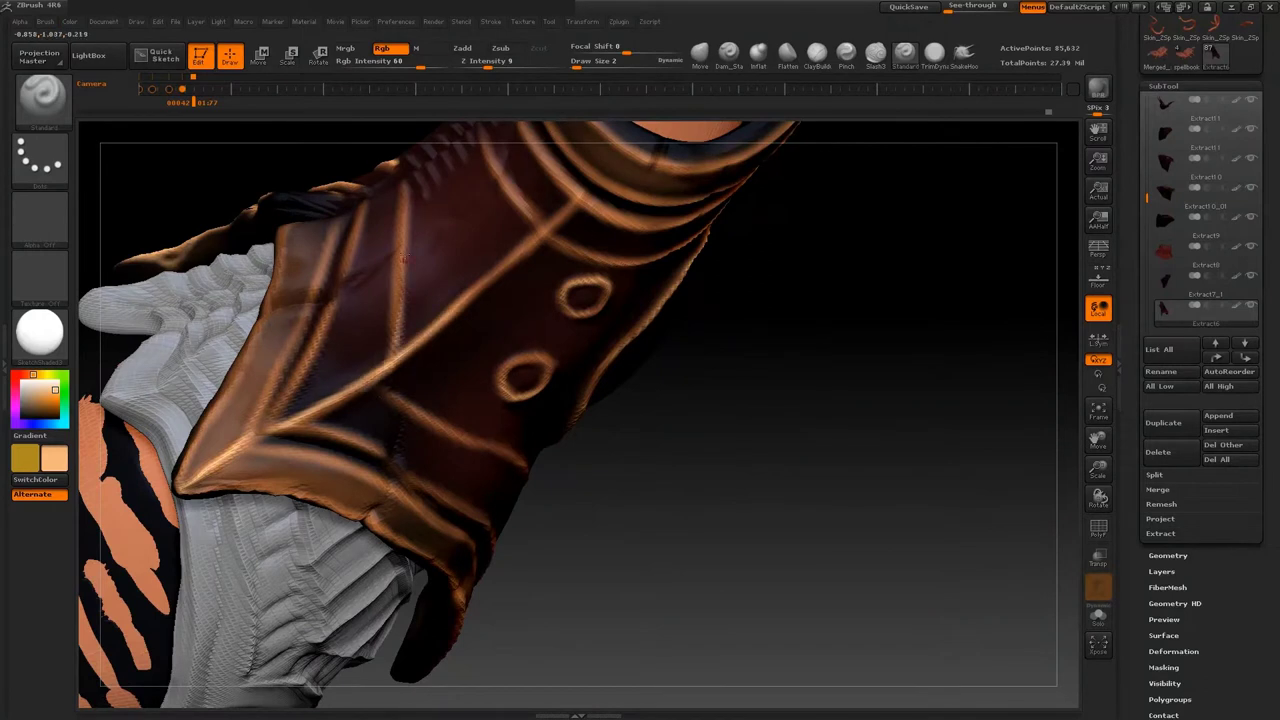
pyautogui.moveTo(625, 505)
pyautogui.mouseDown()
pyautogui.moveTo(777, 517)
pyautogui.moveTo(387, 540)
pyautogui.moveTo(540, 460)
pyautogui.moveTo(755, 396)
pyautogui.mouseUp()
pyautogui.moveTo(868, 352); pyautogui.dragTo(510, 457)
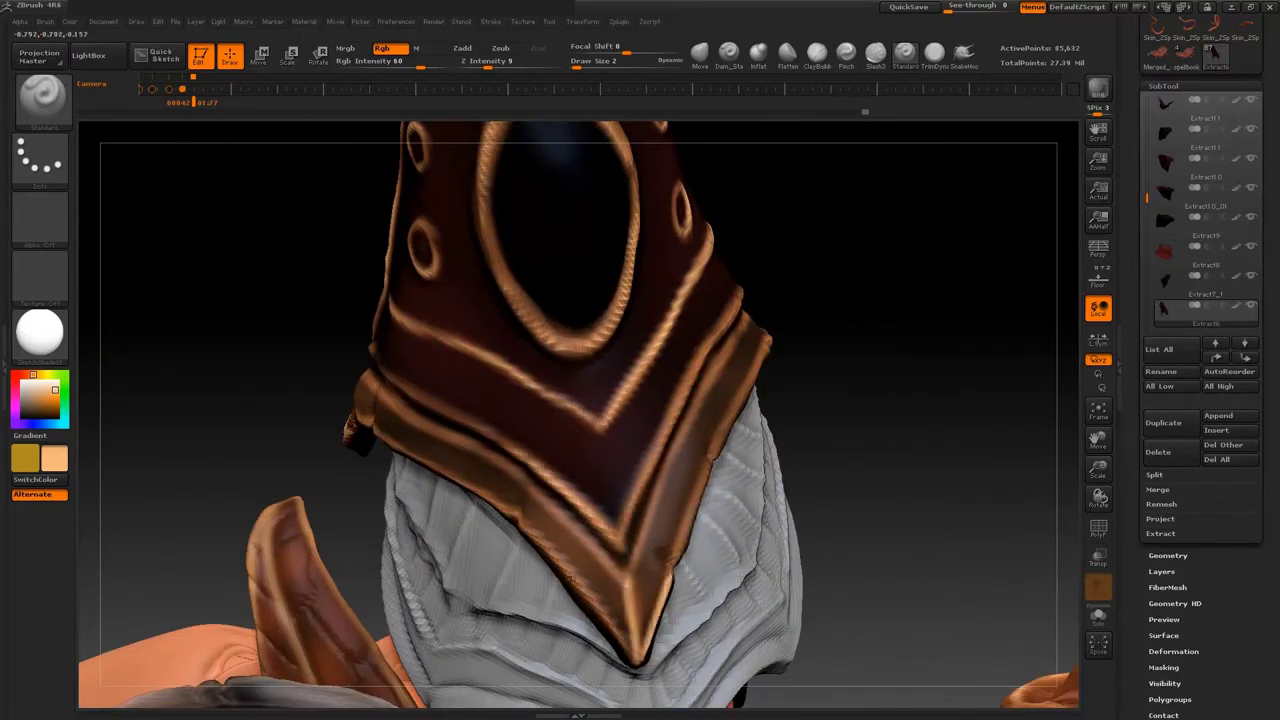
pyautogui.moveTo(870, 200)
pyautogui.mouseDown()
pyautogui.moveTo(923, 254)
pyautogui.moveTo(886, 380)
pyautogui.moveTo(360, 455)
pyautogui.mouseUp()
pyautogui.rightClick(360, 455)
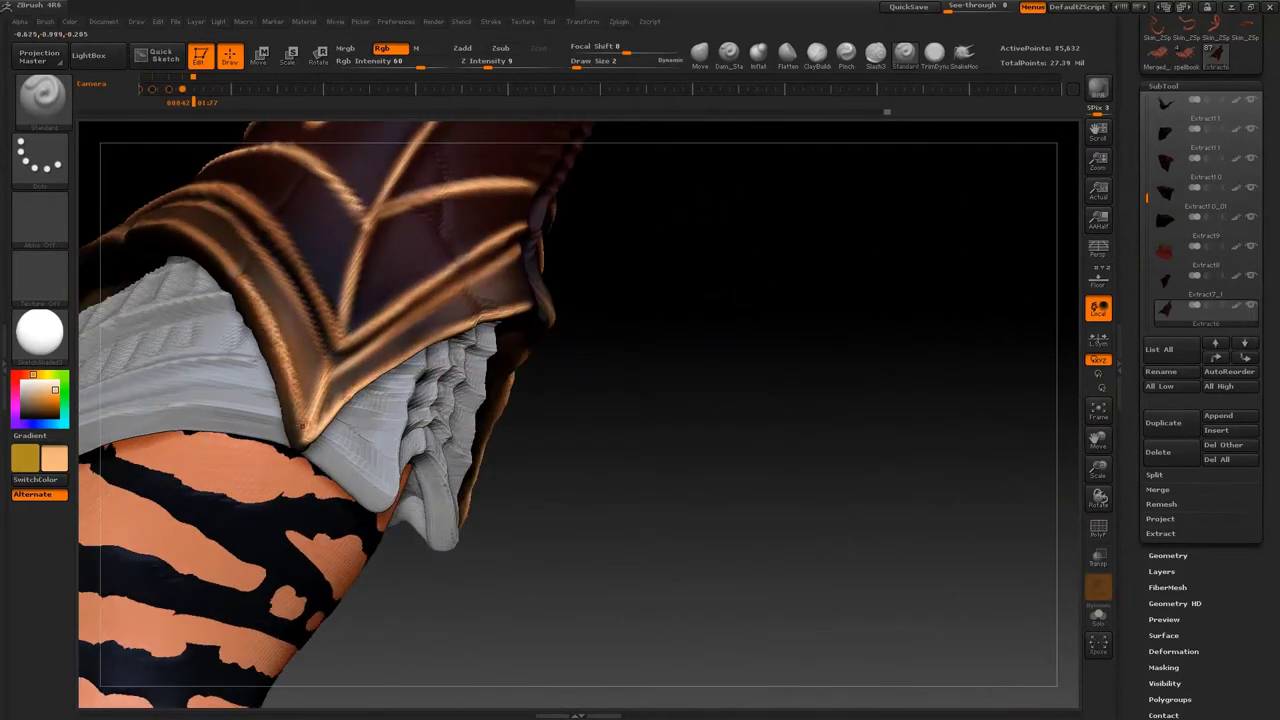
pyautogui.moveTo(724, 350)
pyautogui.mouseDown()
pyautogui.moveTo(814, 337)
pyautogui.moveTo(714, 383)
pyautogui.moveTo(407, 435)
pyautogui.moveTo(605, 449)
pyautogui.mouseUp()
# - Paint gold bands along the bracer's top edge and raised trim from side and palm views
pyautogui.moveTo(707, 447)
pyautogui.mouseDown()
pyautogui.moveTo(847, 323)
pyautogui.moveTo(760, 343)
pyautogui.moveTo(718, 394)
pyautogui.moveTo(413, 508)
pyautogui.mouseUp()
pyautogui.moveTo(428, 416); pyautogui.dragTo(462, 229)
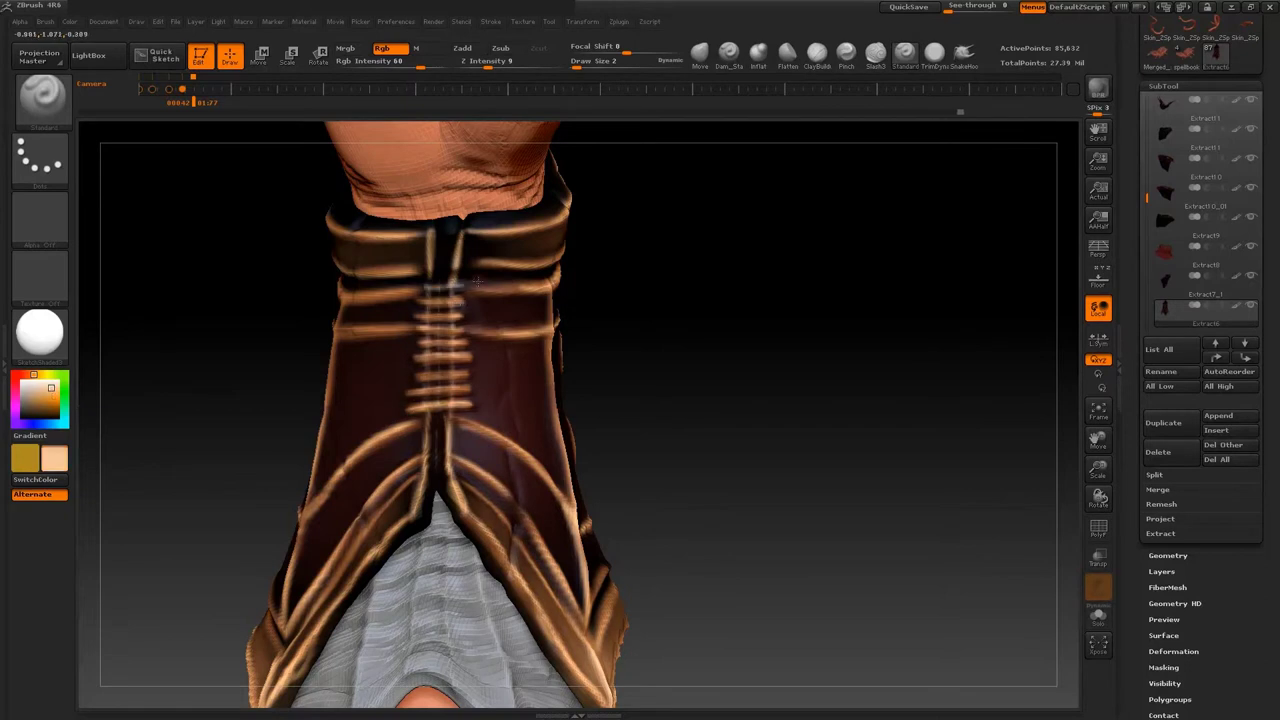
pyautogui.moveTo(734, 339); pyautogui.dragTo(697, 403)
pyautogui.moveTo(458, 334)
pyautogui.mouseDown()
pyautogui.moveTo(631, 171)
pyautogui.moveTo(567, 285)
pyautogui.mouseUp()
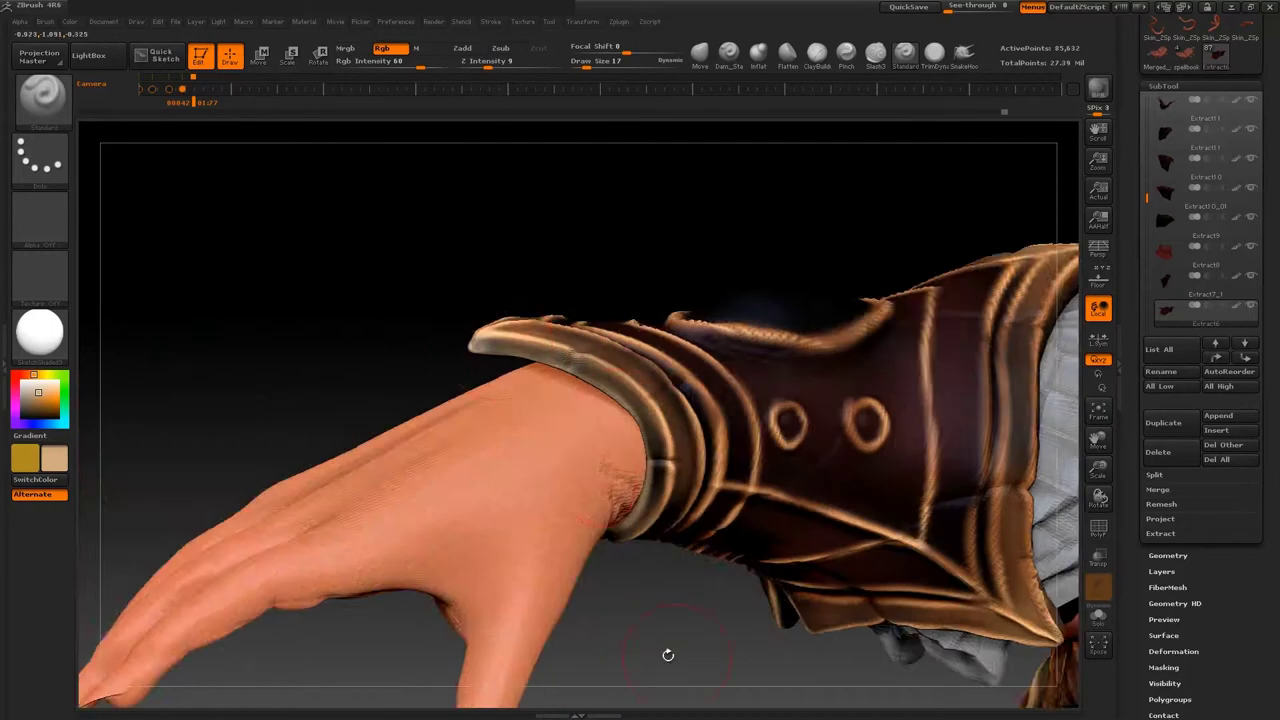
pyautogui.moveTo(668, 655)
pyautogui.mouseDown()
pyautogui.moveTo(664, 516)
pyautogui.moveTo(318, 512)
pyautogui.moveTo(687, 397)
pyautogui.moveTo(554, 400)
pyautogui.moveTo(505, 445)
pyautogui.mouseUp()
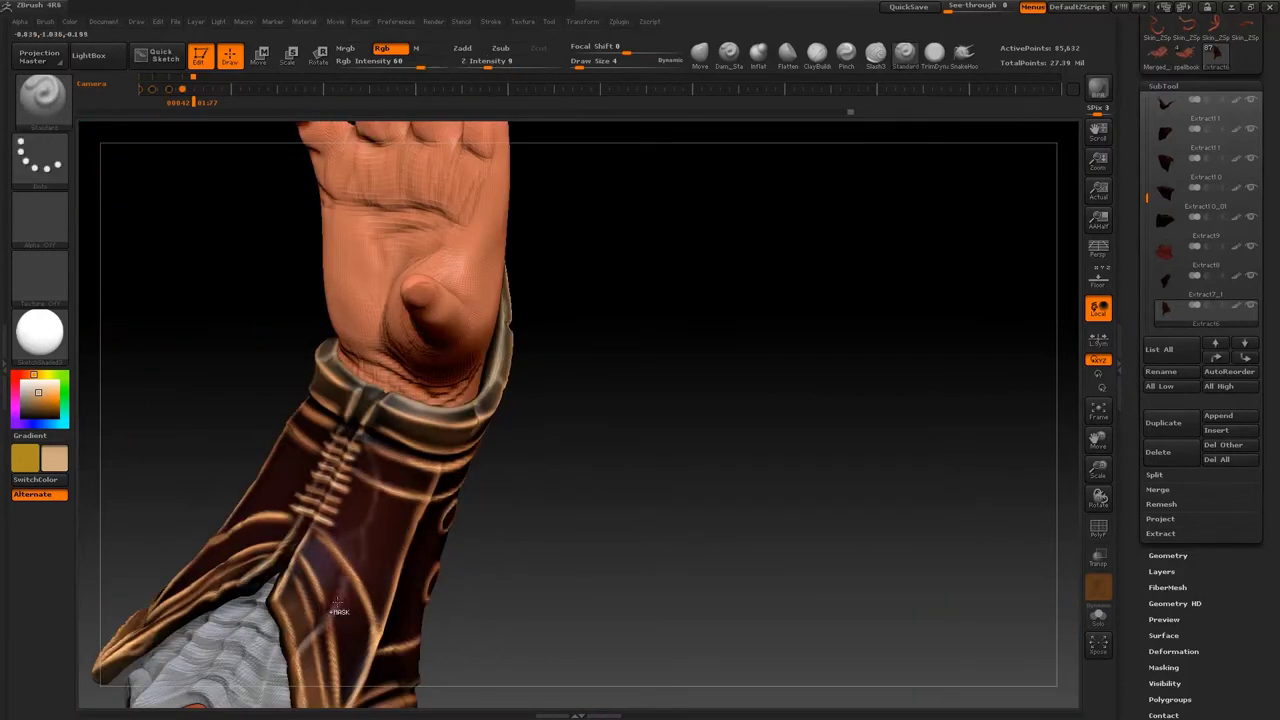
pyautogui.moveTo(338, 608); pyautogui.dragTo(1046, 417)
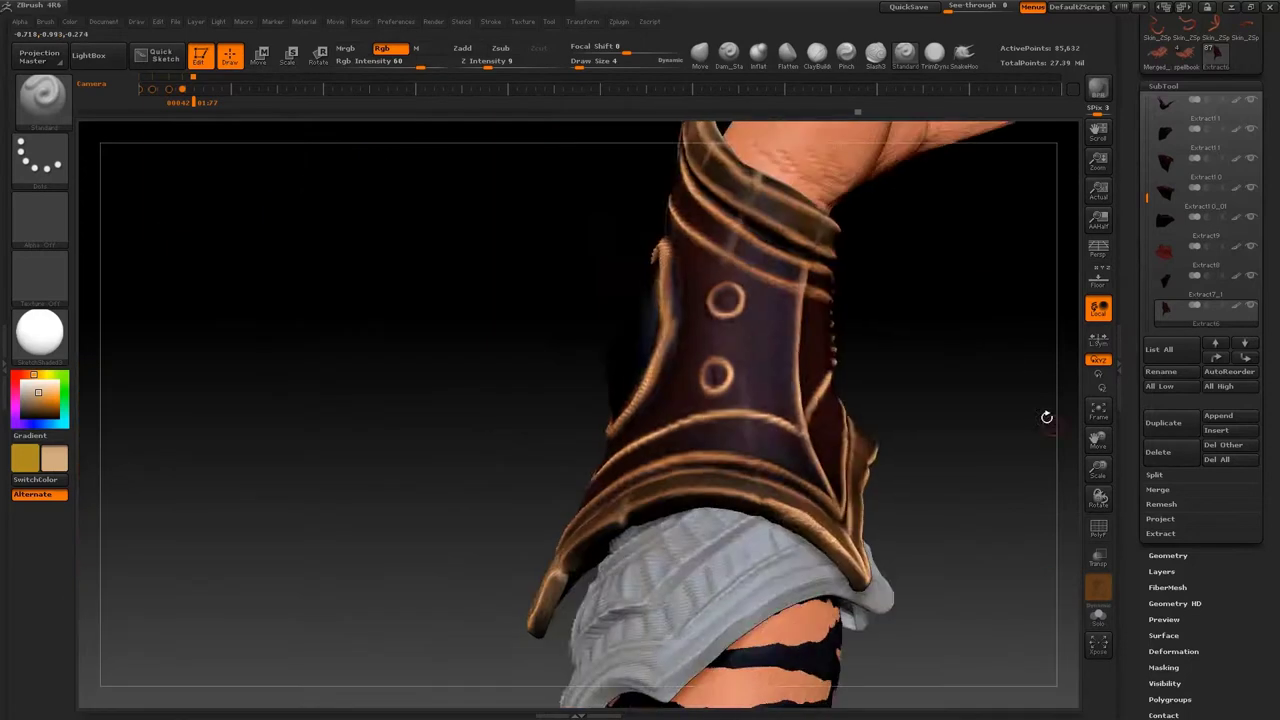
# - Solo the bracer and paint gold rivets around its underside, wrist opening and sides
pyautogui.click(1098, 617)
pyautogui.moveTo(760, 430); pyautogui.dragTo(378, 461)
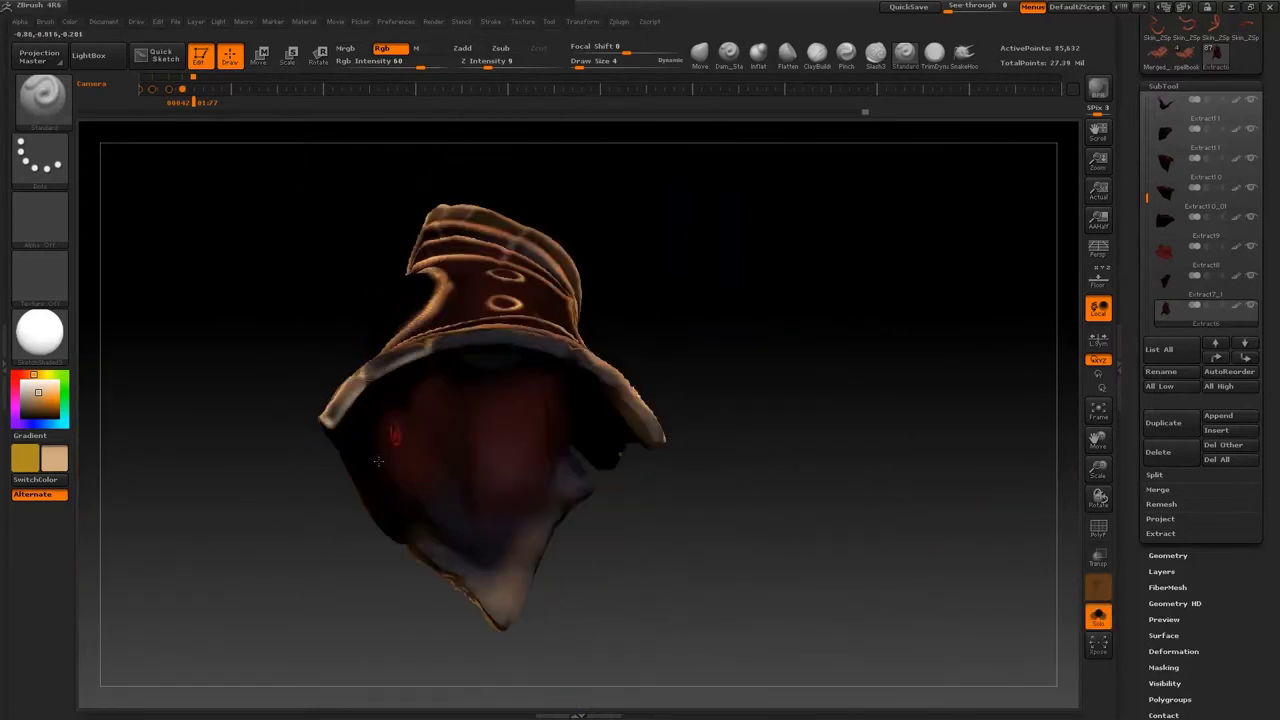
pyautogui.moveTo(568, 347); pyautogui.dragTo(540, 480)
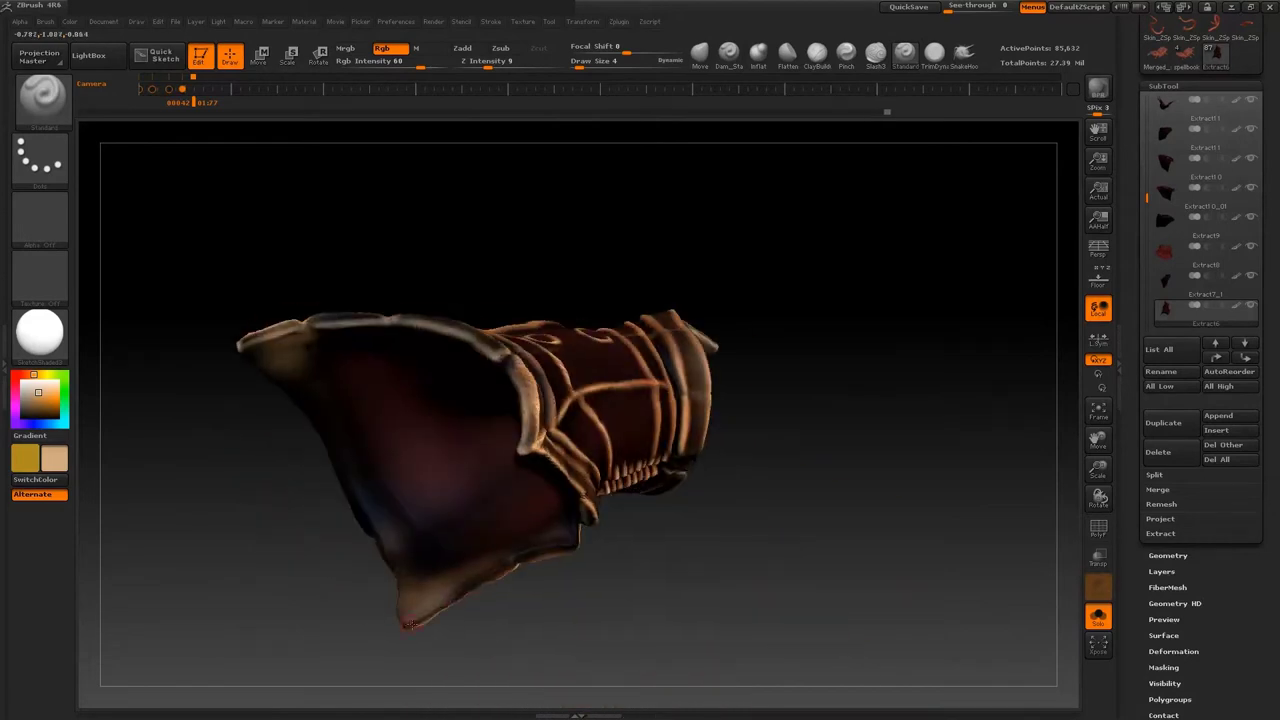
pyautogui.moveTo(553, 537)
pyautogui.mouseDown()
pyautogui.moveTo(641, 449)
pyautogui.moveTo(594, 570)
pyautogui.moveTo(612, 168)
pyautogui.moveTo(357, 488)
pyautogui.mouseUp()
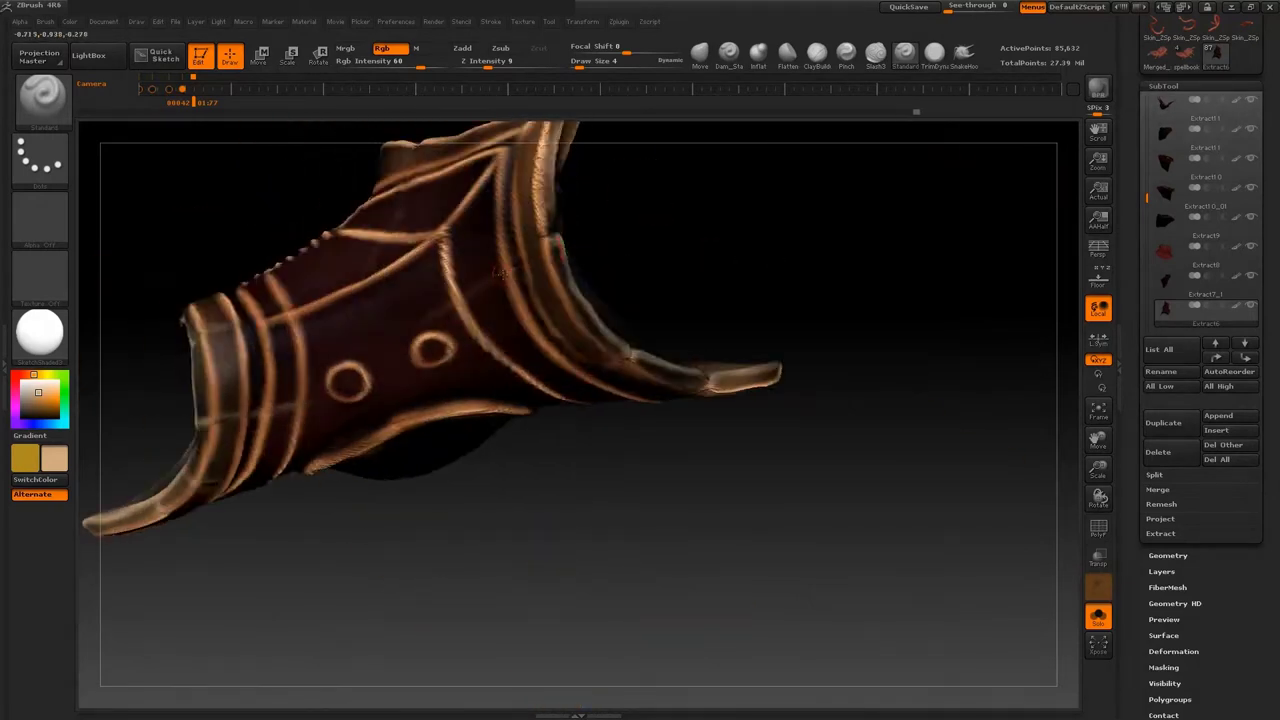
pyautogui.moveTo(419, 428)
pyautogui.mouseDown()
pyautogui.moveTo(460, 420)
pyautogui.moveTo(480, 217)
pyautogui.moveTo(577, 354)
pyautogui.moveTo(568, 538)
pyautogui.moveTo(394, 511)
pyautogui.moveTo(428, 392)
pyautogui.moveTo(862, 443)
pyautogui.moveTo(838, 450)
pyautogui.mouseUp()
# - Frame the bracer and paint its oval gem pink with a large brush
pyautogui.press('f')
pyautogui.press('space')
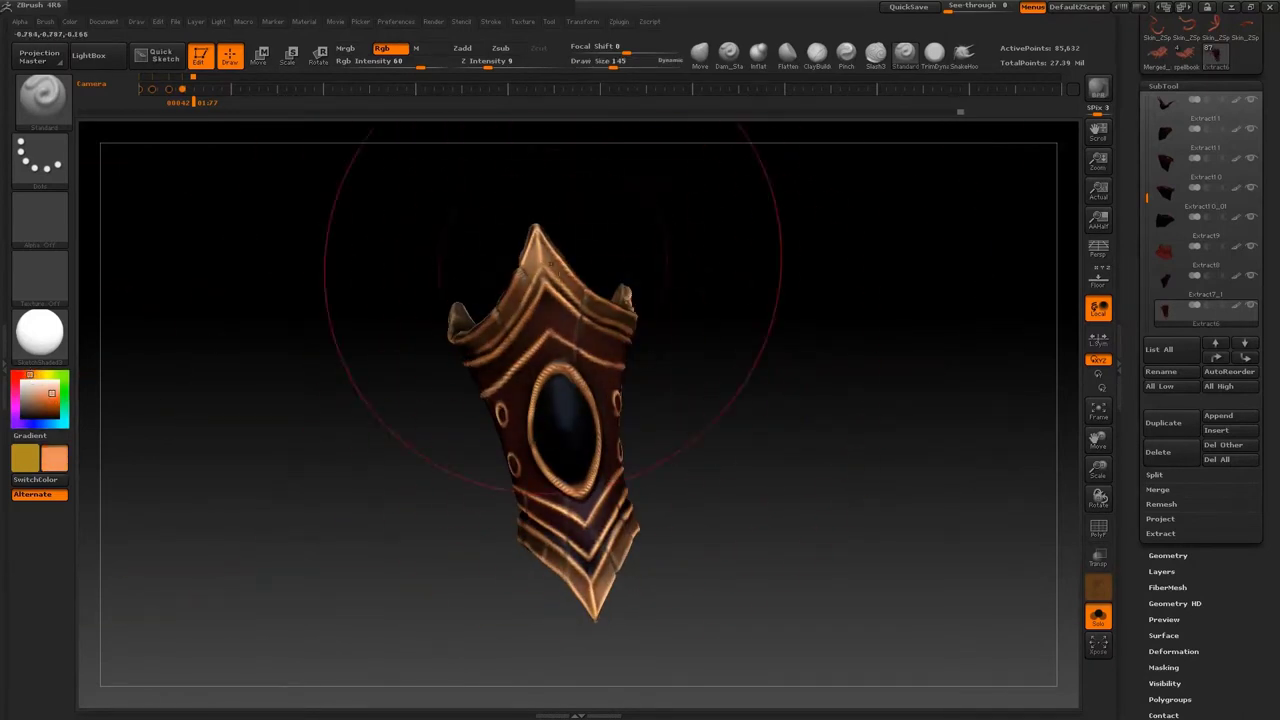
pyautogui.moveTo(612, 626)
pyautogui.mouseDown()
pyautogui.moveTo(515, 457)
pyautogui.moveTo(650, 450)
pyautogui.moveTo(800, 400)
pyautogui.moveTo(727, 427)
pyautogui.moveTo(854, 274)
pyautogui.moveTo(657, 400)
pyautogui.moveTo(652, 434)
pyautogui.moveTo(535, 267)
pyautogui.mouseUp()
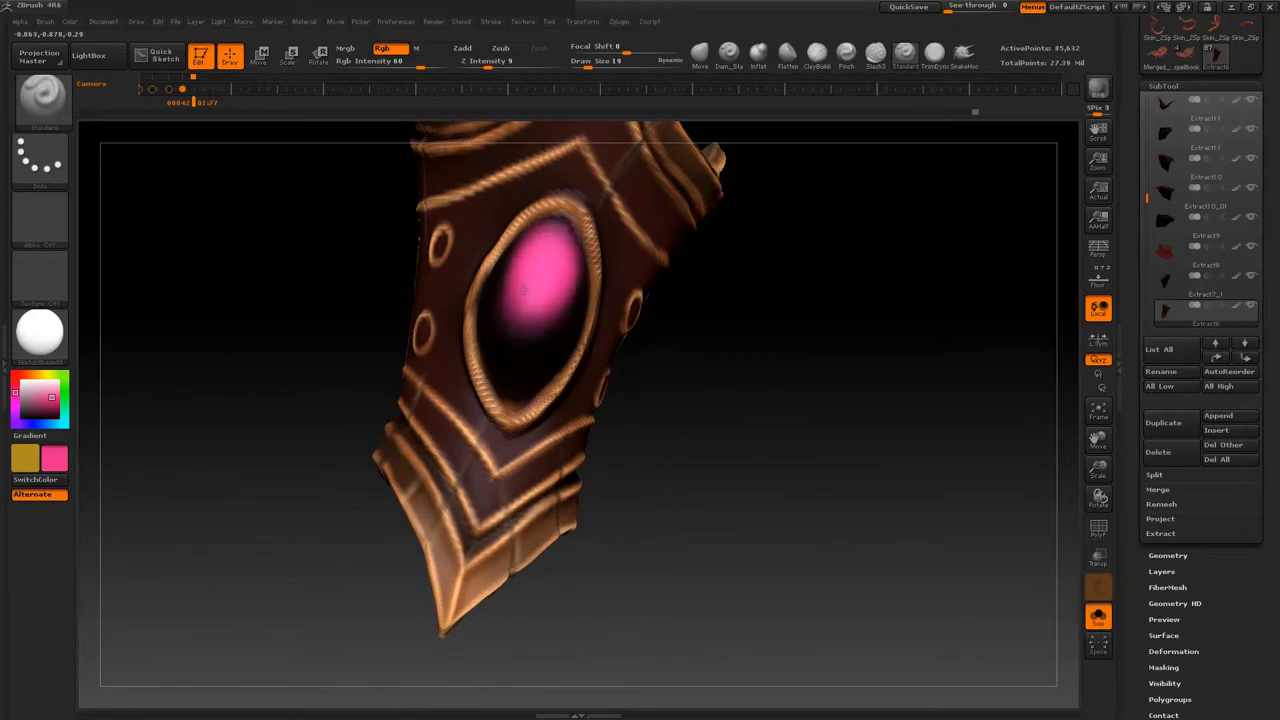
pyautogui.moveTo(275, 401)
pyautogui.mouseDown()
pyautogui.moveTo(763, 486)
pyautogui.moveTo(400, 374)
pyautogui.mouseUp()
pyautogui.press('space')
pyautogui.moveTo(808, 343)
pyautogui.mouseDown()
pyautogui.moveTo(525, 335)
pyautogui.moveTo(309, 366)
pyautogui.mouseUp()
# - Shade the gem toward purple and add bright highlights with a tiny brush
pyautogui.press('space')
pyautogui.moveTo(745, 341)
pyautogui.mouseDown()
pyautogui.moveTo(524, 360)
pyautogui.moveTo(553, 232)
pyautogui.mouseUp()
pyautogui.press(']')
pyautogui.press(']')
pyautogui.press(']')
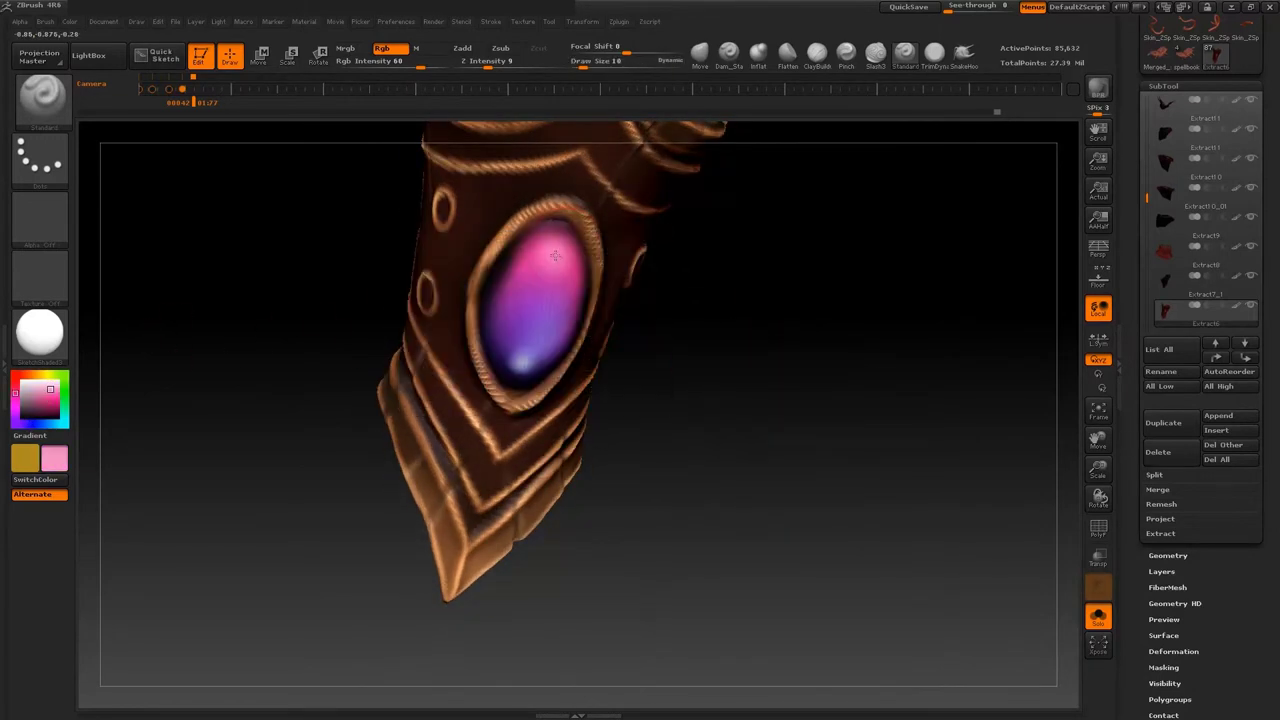
pyautogui.moveTo(583, 272); pyautogui.dragTo(552, 262)
pyautogui.press('[')
pyautogui.press('[')
pyautogui.press('[')
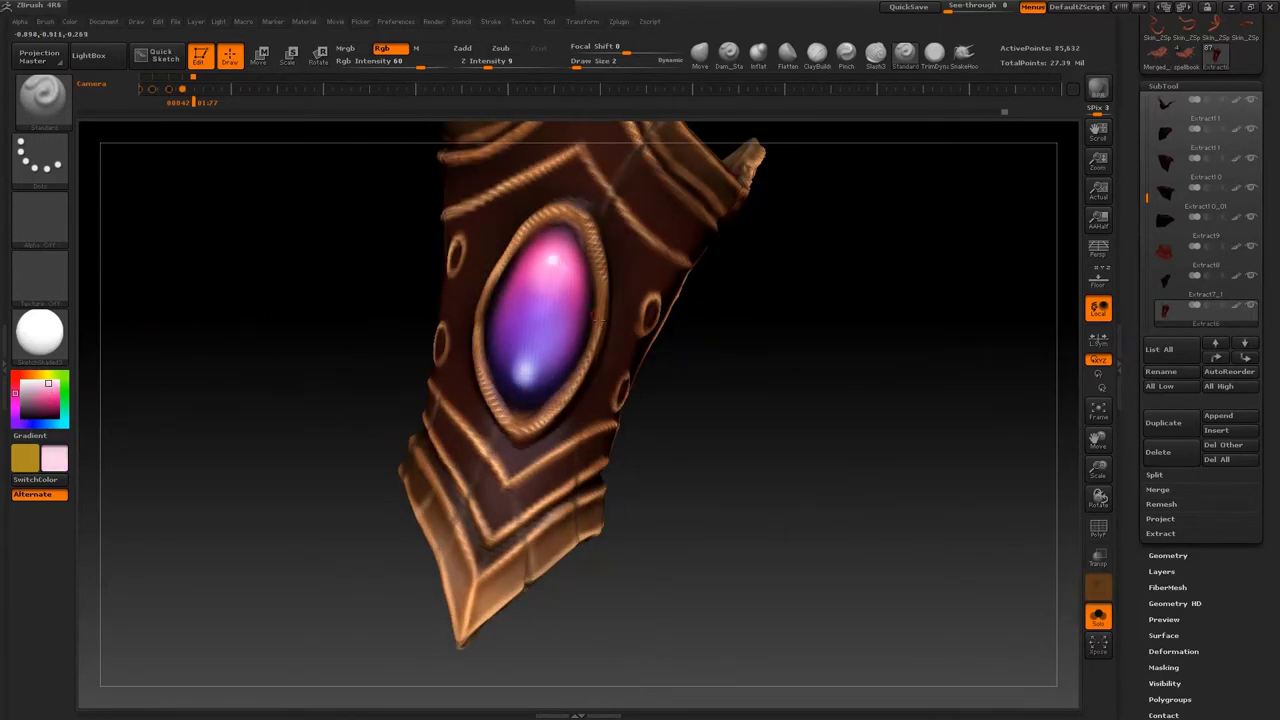
pyautogui.moveTo(738, 357)
pyautogui.mouseDown()
pyautogui.moveTo(714, 266)
pyautogui.moveTo(555, 325)
pyautogui.moveTo(740, 289)
pyautogui.moveTo(289, 400)
pyautogui.mouseUp()
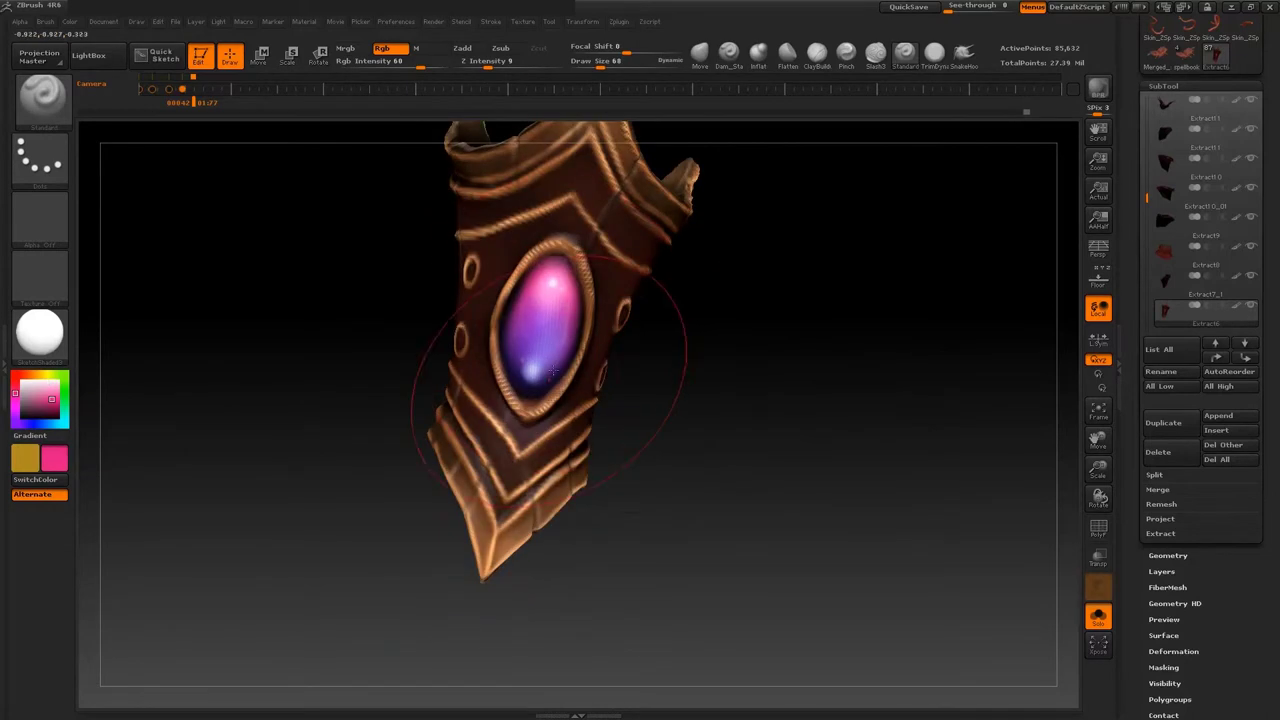
pyautogui.moveTo(743, 271)
pyautogui.mouseDown()
pyautogui.moveTo(791, 429)
pyautogui.moveTo(813, 430)
pyautogui.moveTo(760, 420)
pyautogui.mouseUp()
# - Set Draw Size to 5 and fill one side rivet with a dark red centre
pyautogui.write('s5')
pyautogui.press('Return')
pyautogui.moveTo(443, 378)
pyautogui.mouseDown()
pyautogui.moveTo(378, 384)
pyautogui.moveTo(345, 291)
pyautogui.mouseUp()
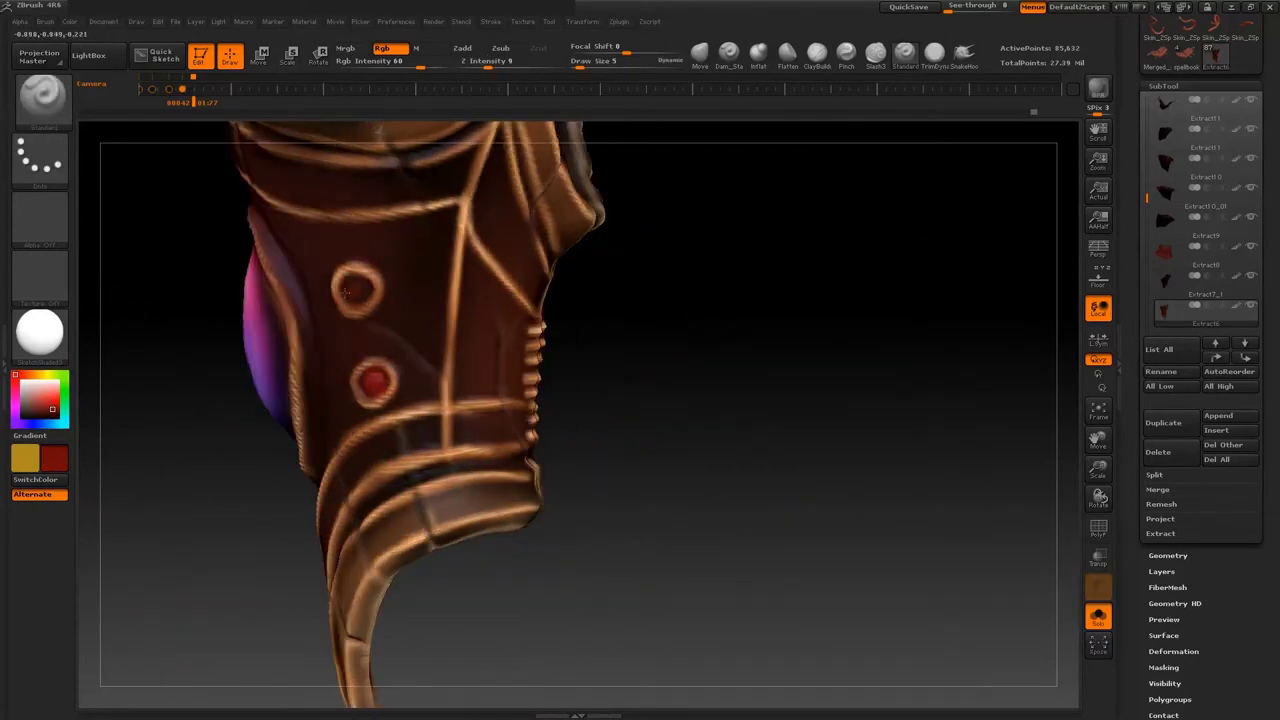
# - Fill the lower stud's centre red at Draw Size 5 and inspect the finished studs
pyautogui.moveTo(372, 380)
pyautogui.mouseDown()
pyautogui.moveTo(310, 375)
pyautogui.moveTo(378, 290)
pyautogui.mouseUp()
pyautogui.press('space')
pyautogui.moveTo(451, 391)
pyautogui.mouseDown()
pyautogui.moveTo(651, 414)
pyautogui.moveTo(360, 283)
pyautogui.moveTo(711, 294)
pyautogui.moveTo(714, 337)
pyautogui.moveTo(591, 317)
pyautogui.moveTo(140, 380)
pyautogui.mouseUp()
pyautogui.moveTo(671, 320)
pyautogui.mouseDown()
pyautogui.moveTo(712, 240)
pyautogui.moveTo(899, 371)
pyautogui.moveTo(631, 303)
pyautogui.mouseUp()
pyautogui.moveTo(845, 321)
pyautogui.mouseDown()
pyautogui.moveTo(869, 177)
pyautogui.moveTo(897, 223)
pyautogui.moveTo(580, 297)
pyautogui.moveTo(781, 284)
pyautogui.moveTo(800, 328)
pyautogui.moveTo(626, 186)
pyautogui.moveTo(844, 308)
pyautogui.moveTo(761, 309)
pyautogui.moveTo(757, 331)
pyautogui.moveTo(800, 347)
pyautogui.mouseUp()
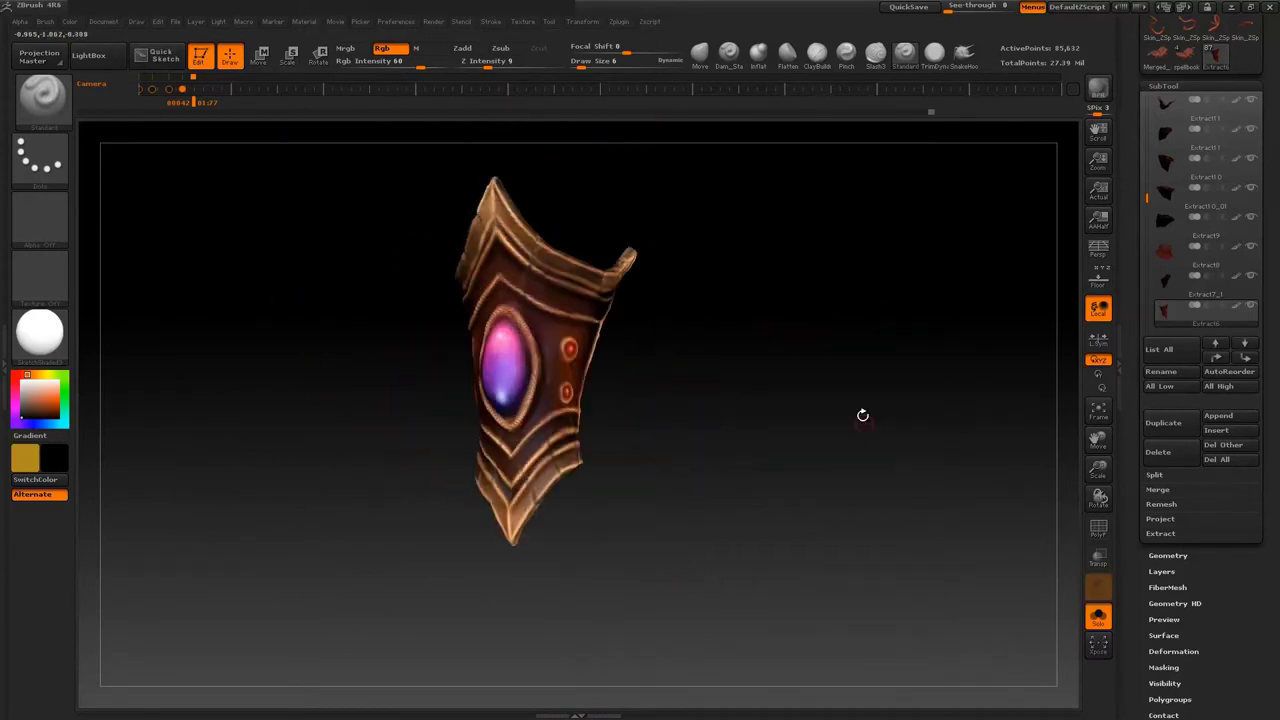
# - Turn off Solo to show the whole character and ready the bracer for Move and Rotate transposing
pyautogui.click(1098, 617)
pyautogui.moveTo(749, 305)
pyautogui.mouseDown()
pyautogui.moveTo(749, 263)
pyautogui.moveTo(600, 300)
pyautogui.moveTo(530, 335)
pyautogui.moveTo(784, 406)
pyautogui.mouseUp()
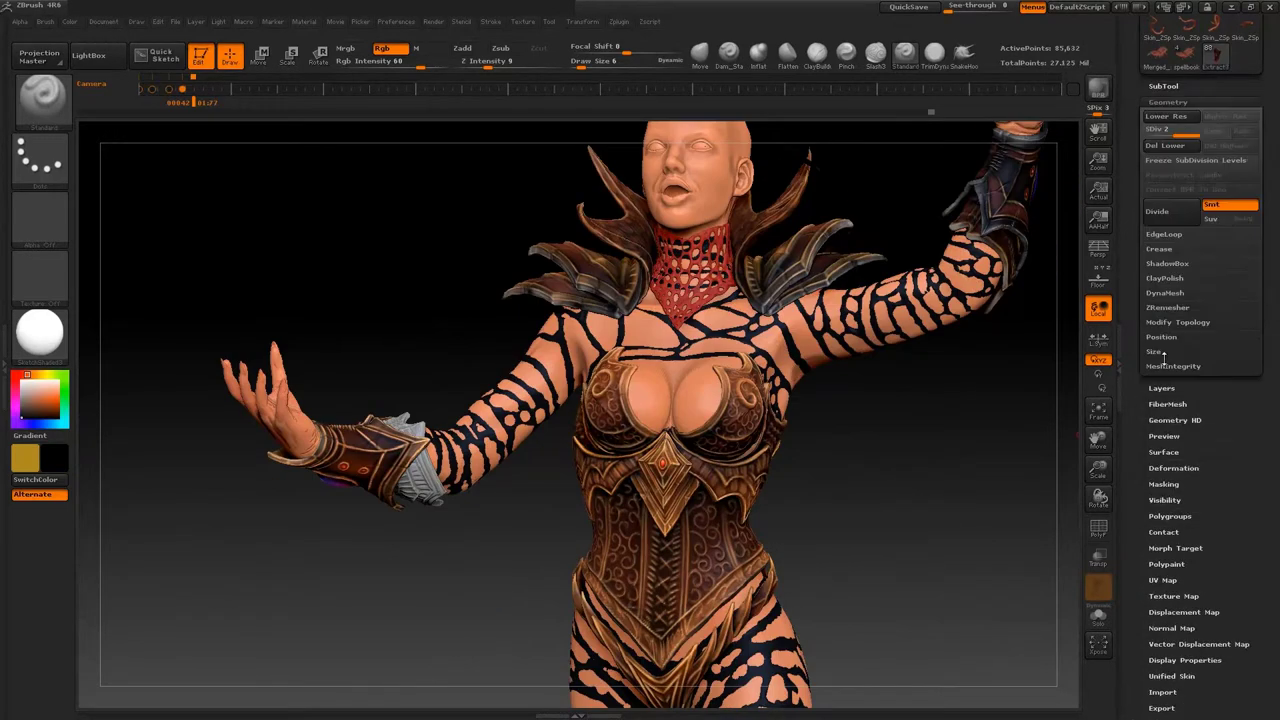
pyautogui.click(1173, 468)
pyautogui.press('w')
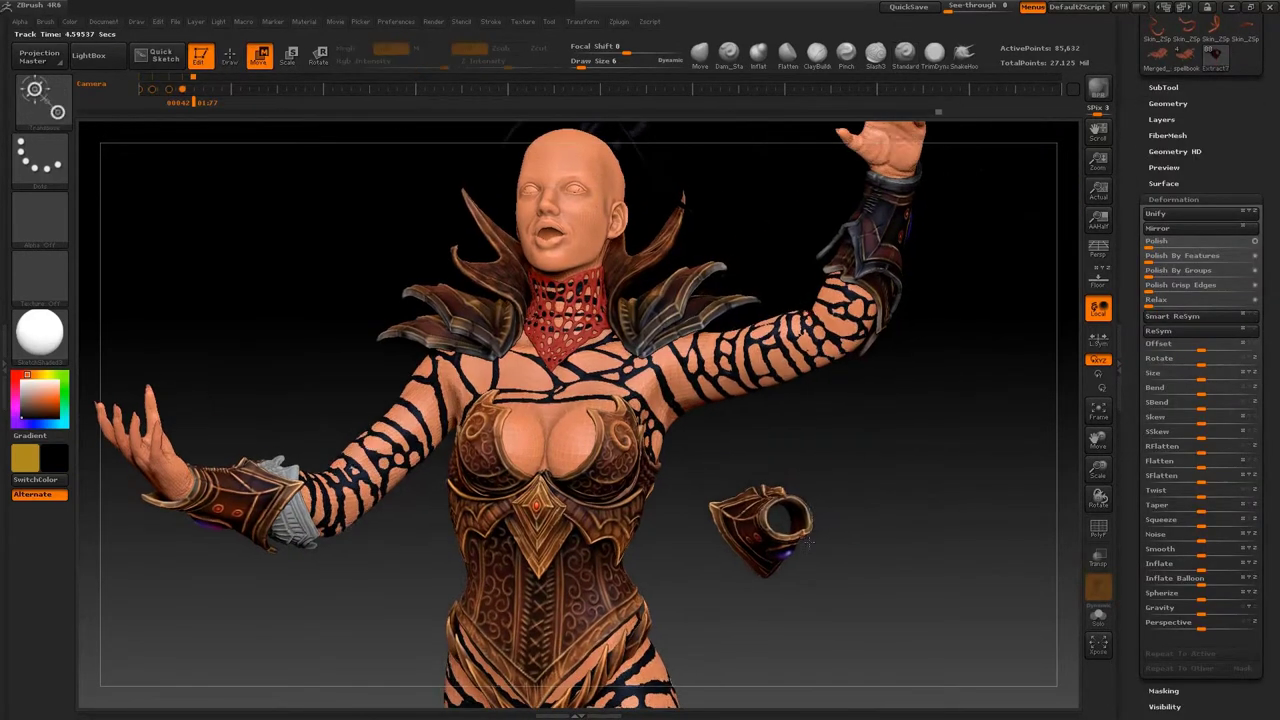
pyautogui.moveTo(760, 330)
pyautogui.mouseDown()
pyautogui.moveTo(824, 475)
pyautogui.moveTo(651, 248)
pyautogui.mouseUp()
pyautogui.press('r')
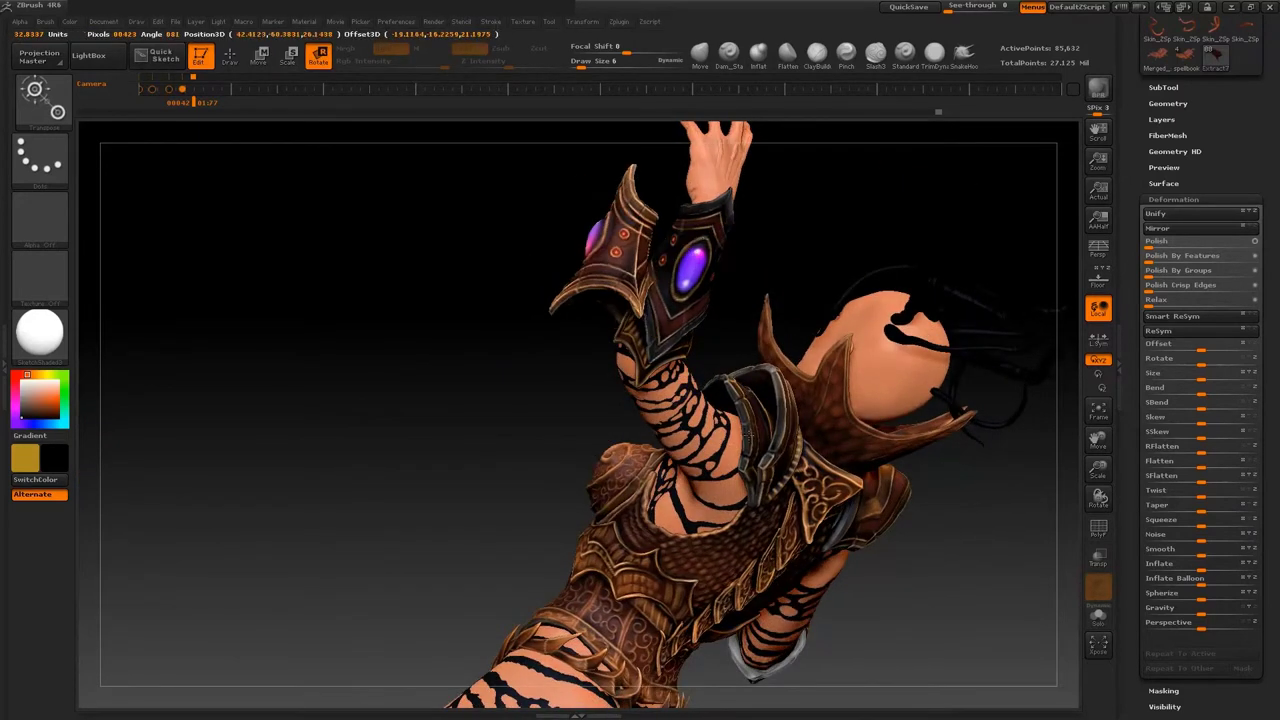
# - Rotate and move the bracer along a forearm axis until it sits on the raised arm
pyautogui.moveTo(1011, 528); pyautogui.dragTo(698, 492)
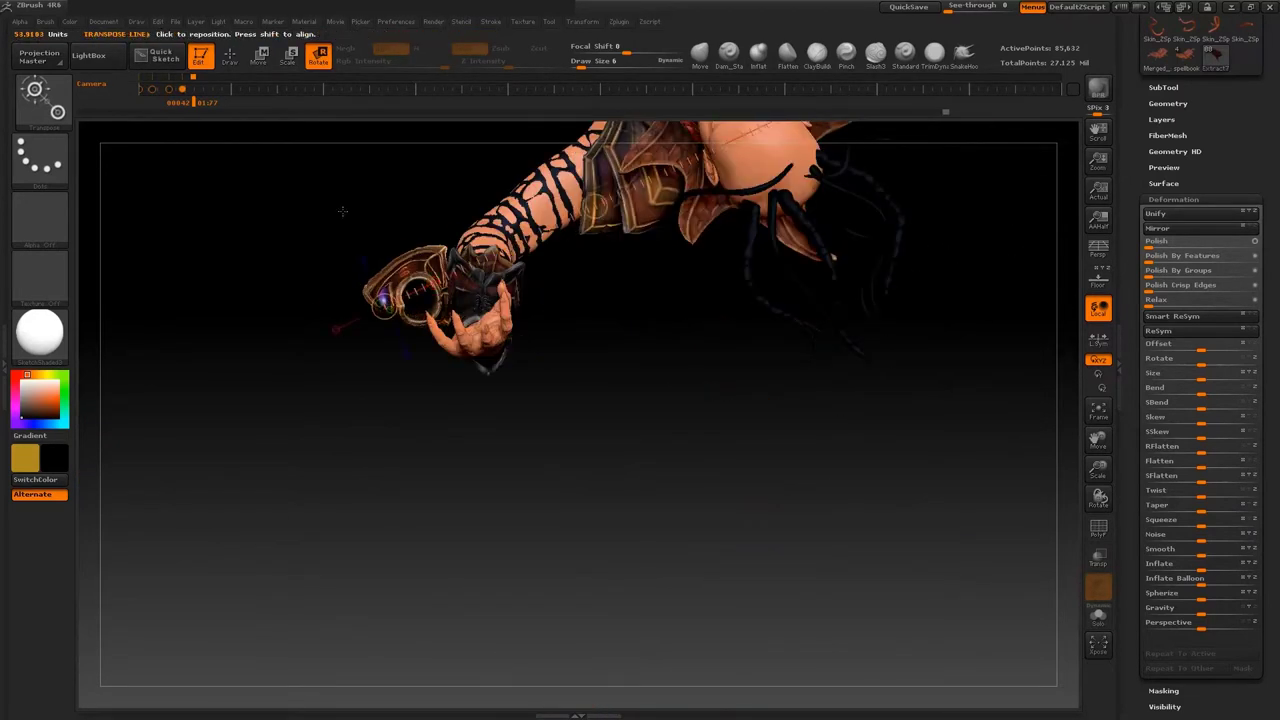
pyautogui.moveTo(630, 360); pyautogui.dragTo(608, 341)
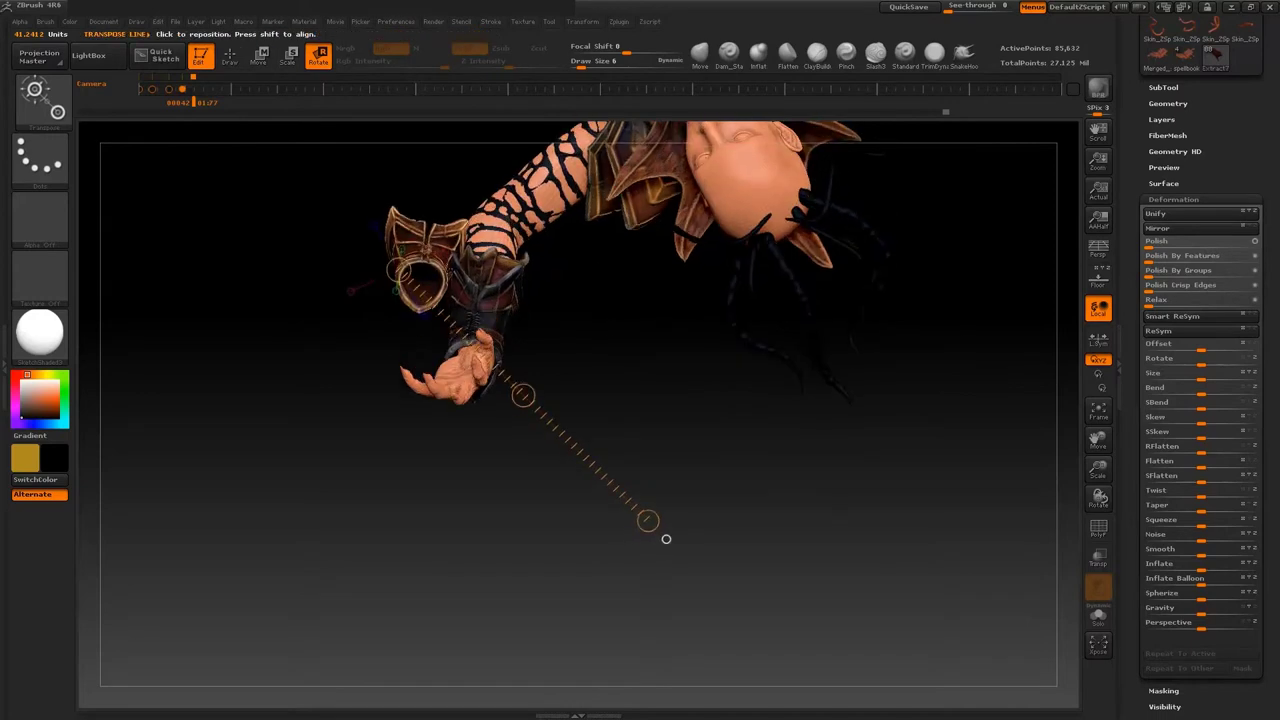
pyautogui.moveTo(546, 440); pyautogui.dragTo(540, 453)
pyautogui.moveTo(287, 503); pyautogui.dragTo(627, 358)
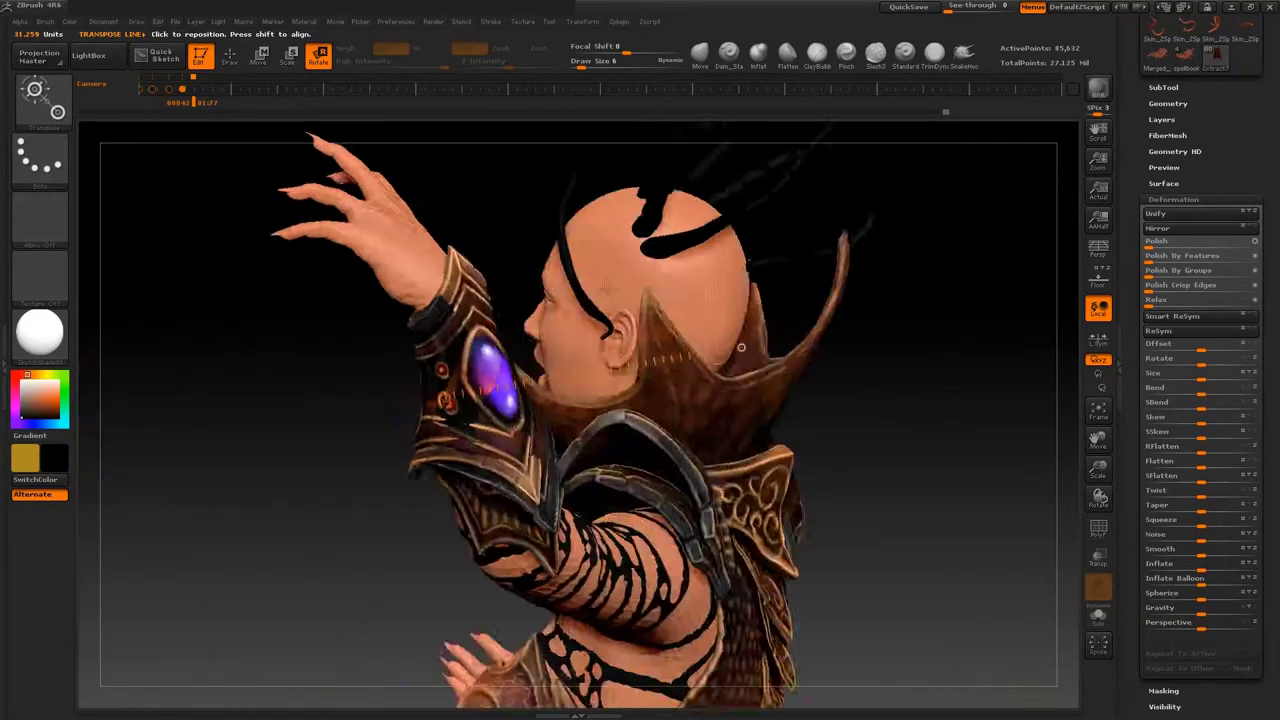
pyautogui.press('w')
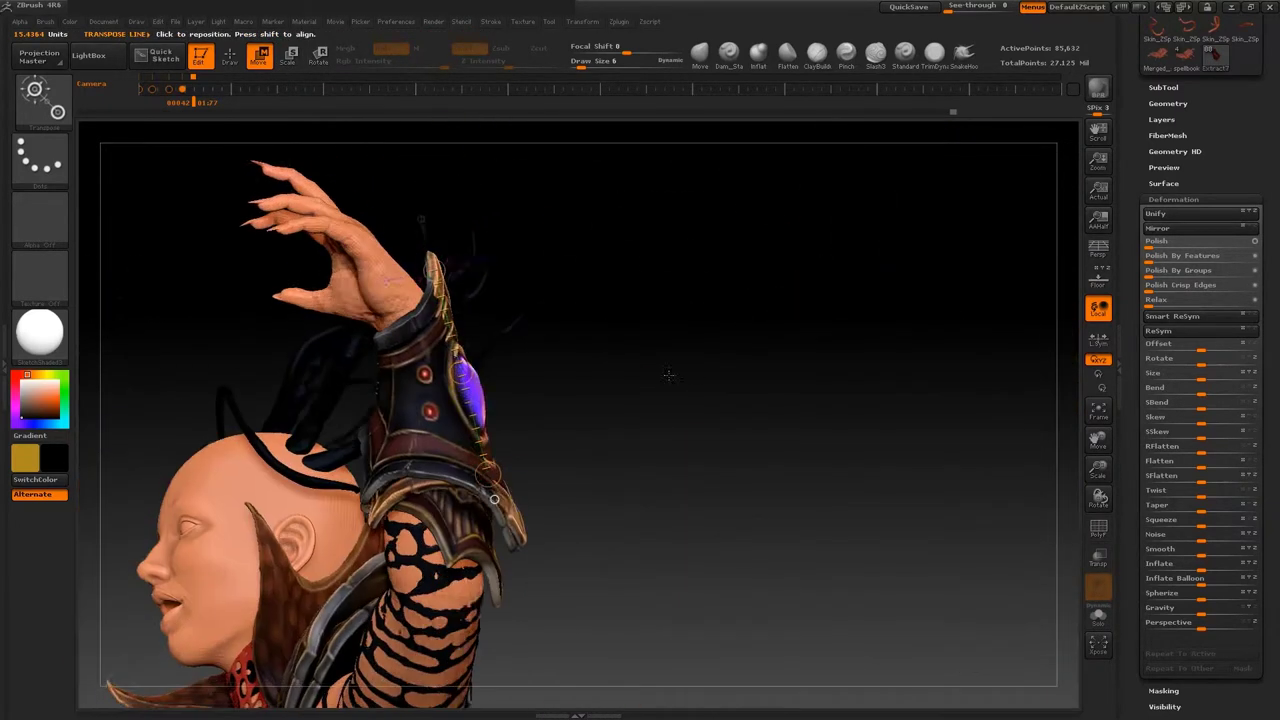
pyautogui.press('q')
pyautogui.press('space')
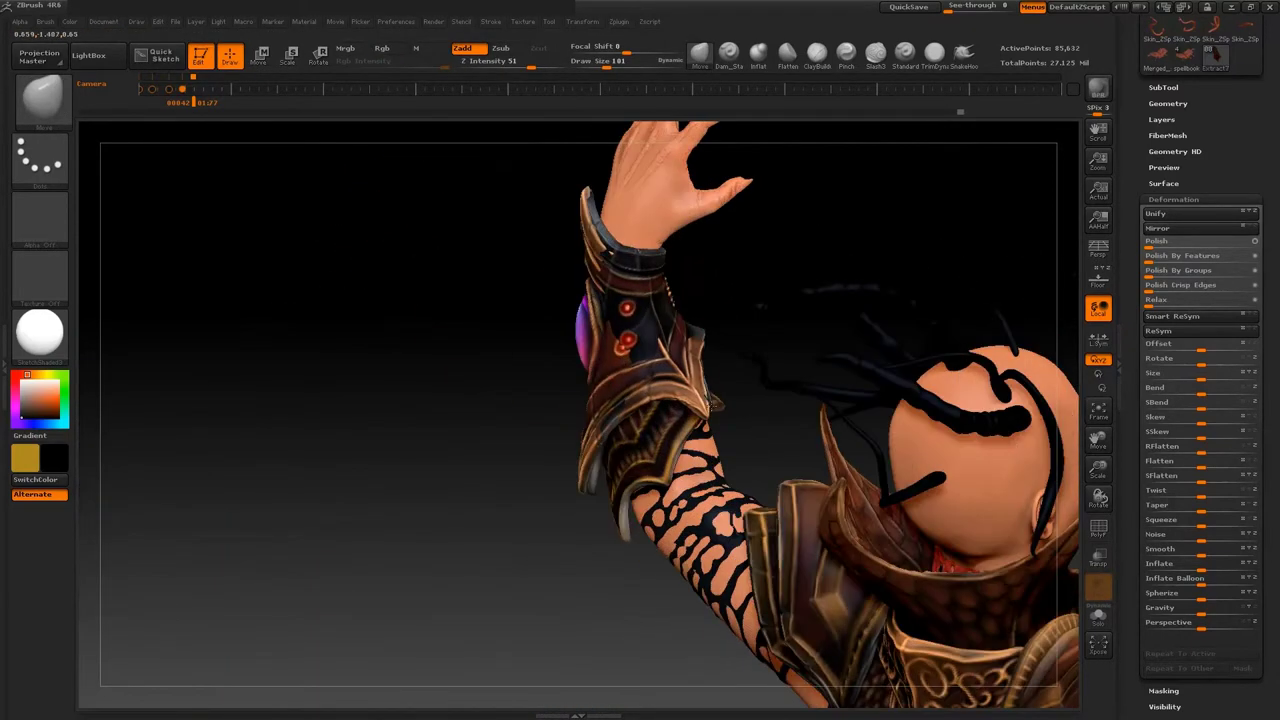
pyautogui.press('space')
pyautogui.press('space')
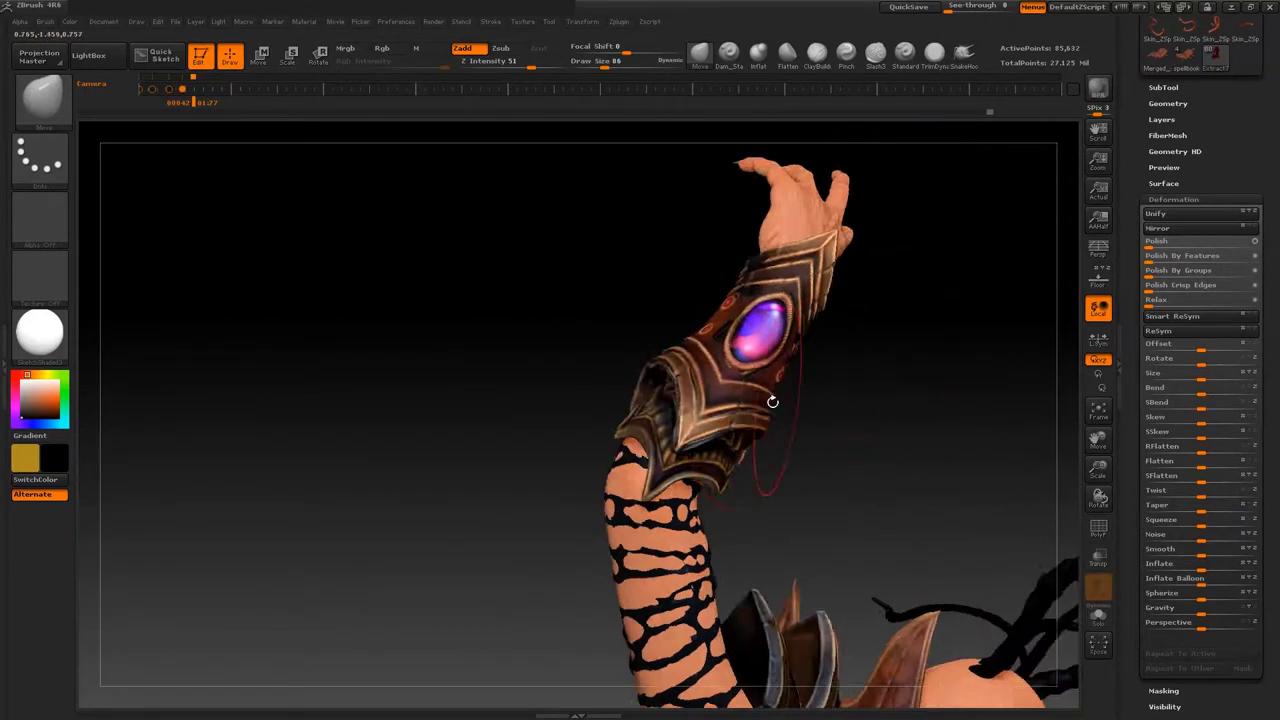
pyautogui.press('space')
pyautogui.moveTo(660, 312); pyautogui.dragTo(630, 312)
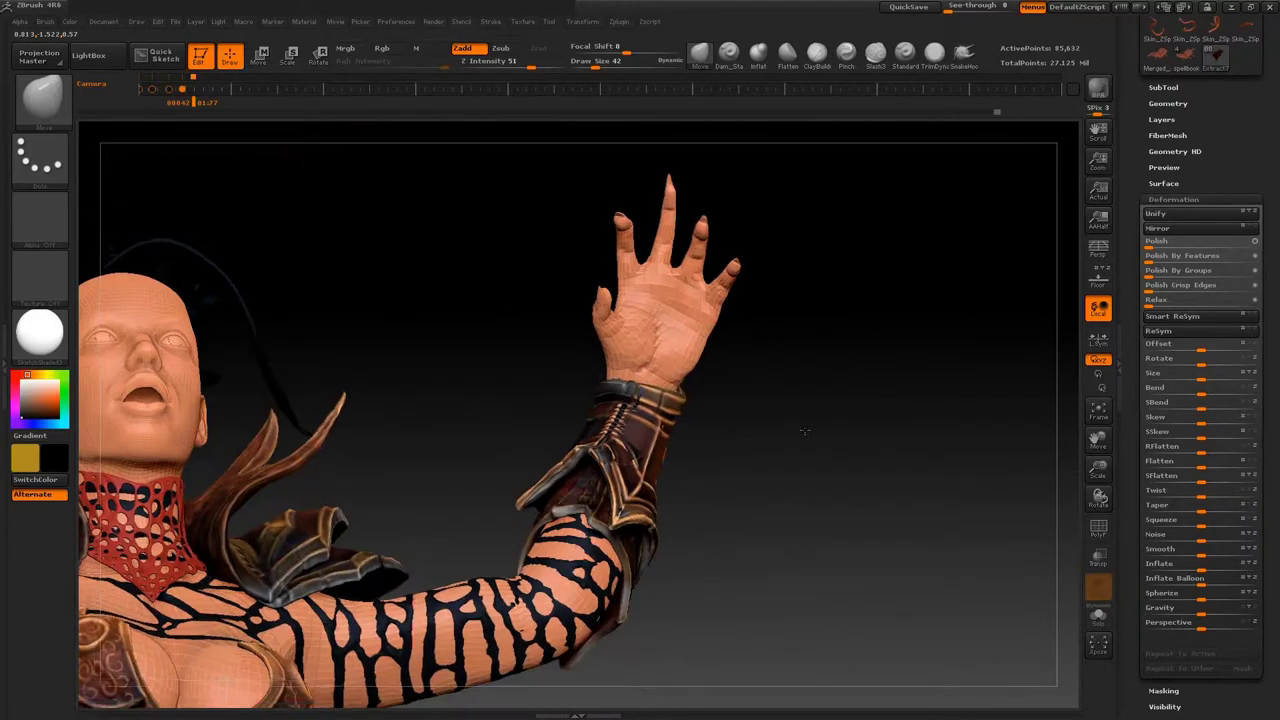
pyautogui.press('space')
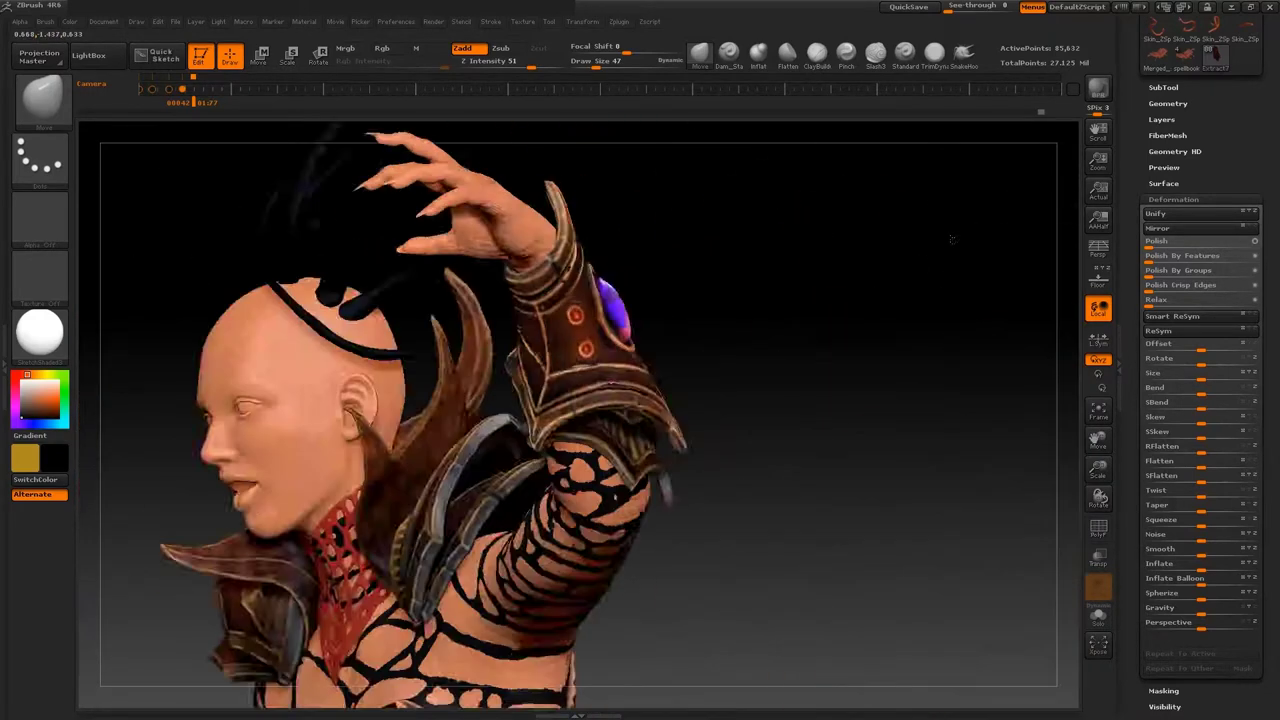
# - Select the Extract5 subtool and rotate it around a forearm axis until its face shows
pyautogui.click(1175, 89)
pyautogui.moveTo(1205, 242)
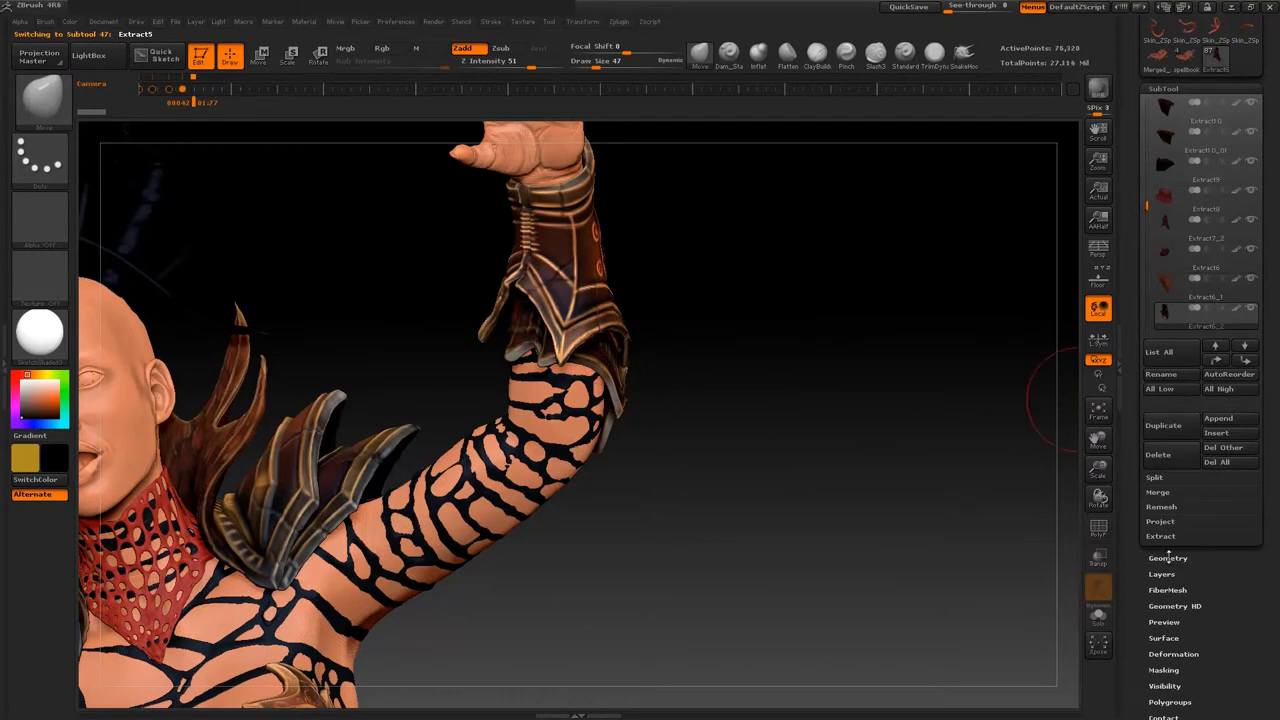
pyautogui.click(1173, 470)
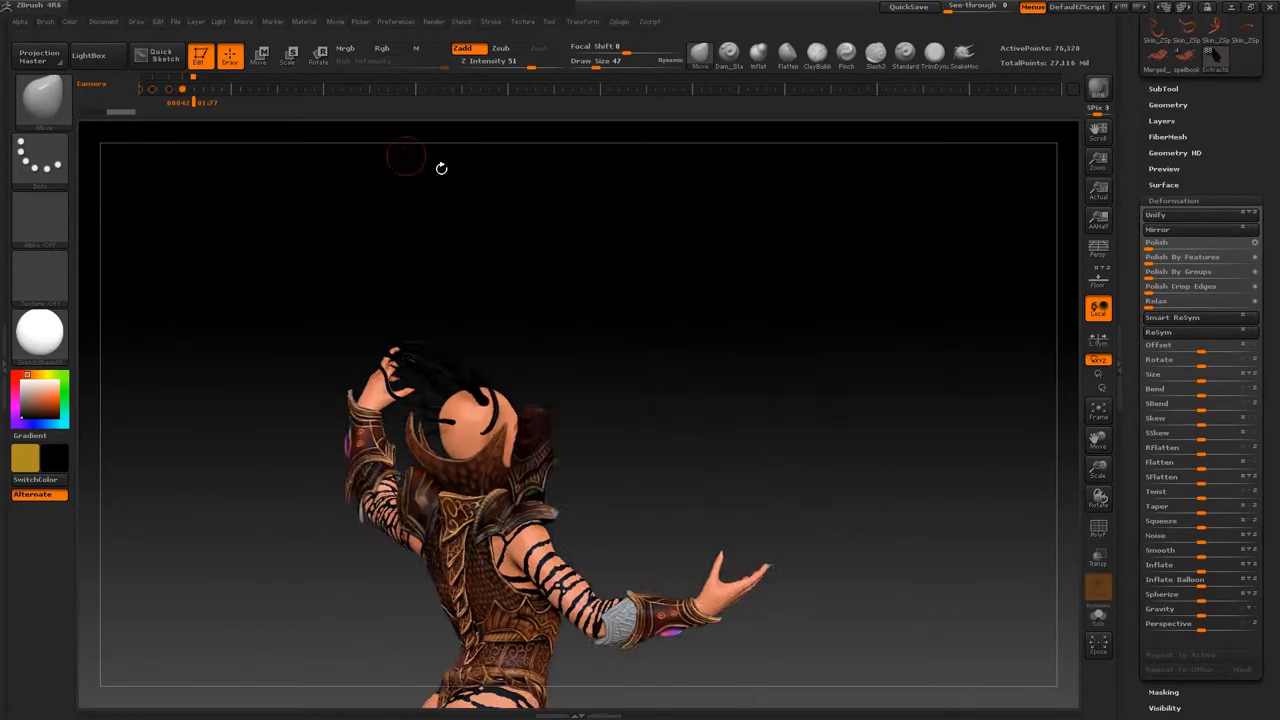
pyautogui.press('r')
pyautogui.moveTo(658, 400)
pyautogui.mouseDown()
pyautogui.moveTo(1014, 477)
pyautogui.moveTo(715, 515)
pyautogui.mouseUp()
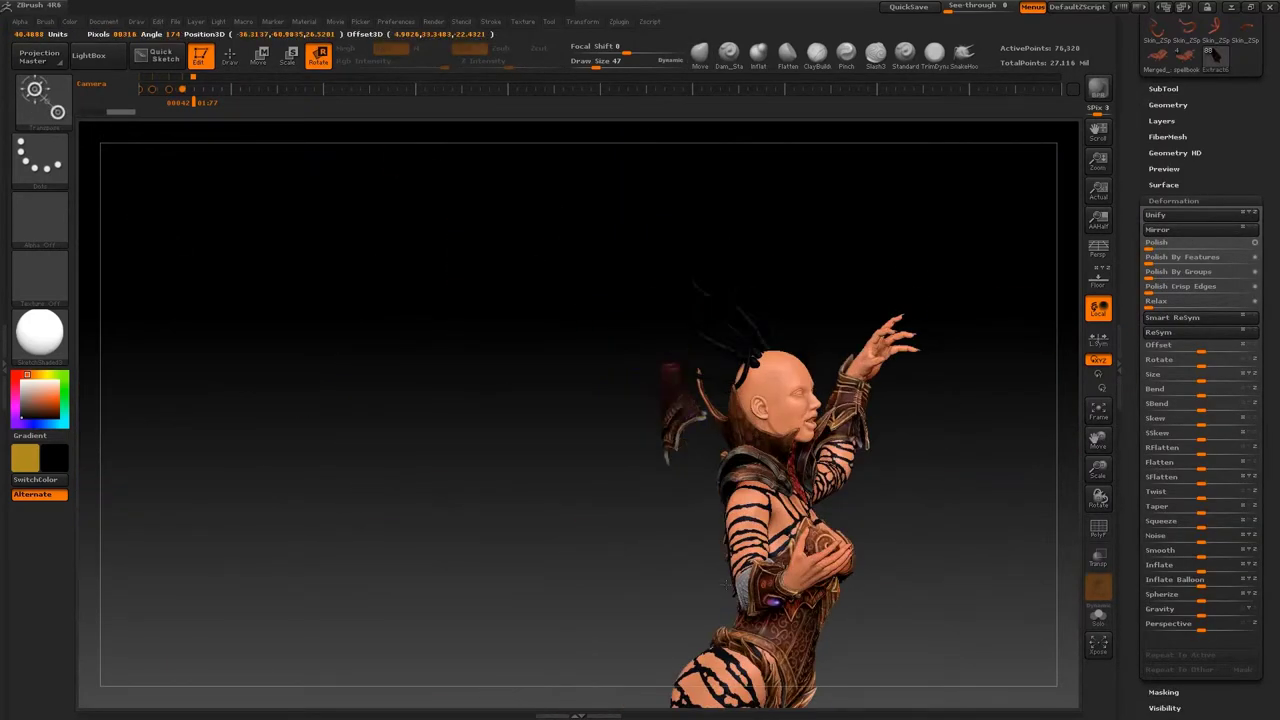
pyautogui.moveTo(700, 630); pyautogui.dragTo(693, 570)
pyautogui.moveTo(710, 639)
pyautogui.mouseDown()
pyautogui.moveTo(674, 641)
pyautogui.moveTo(795, 597)
pyautogui.mouseUp()
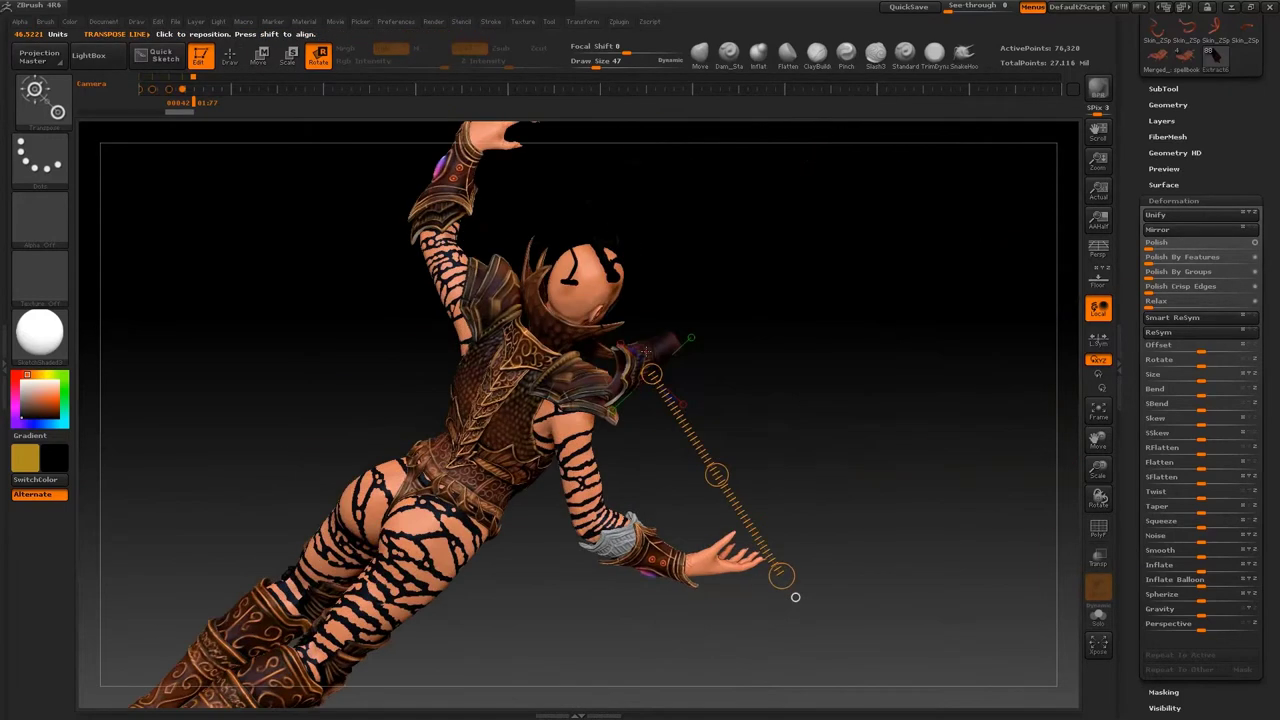
# - Redraw the axis and rotate and move the Extract5 bracer onto the other forearm
pyautogui.moveTo(491, 578); pyautogui.dragTo(788, 378)
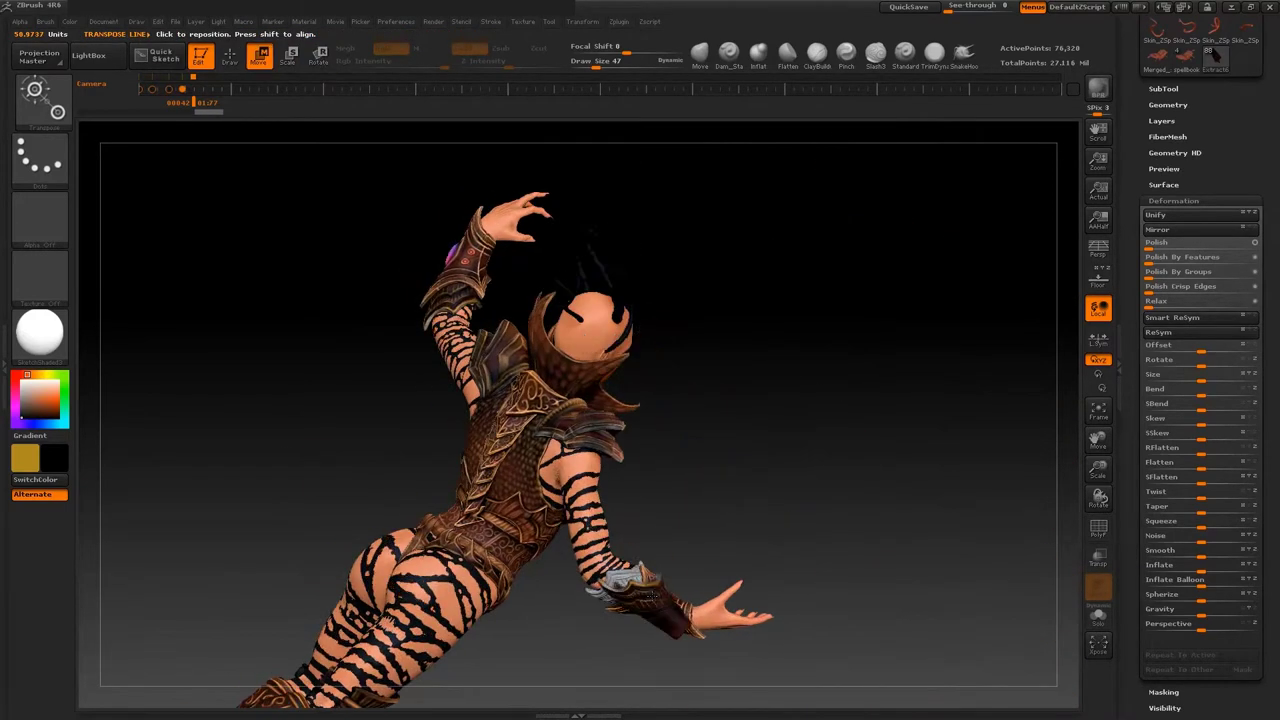
pyautogui.press('r')
pyautogui.moveTo(752, 622); pyautogui.dragTo(942, 181)
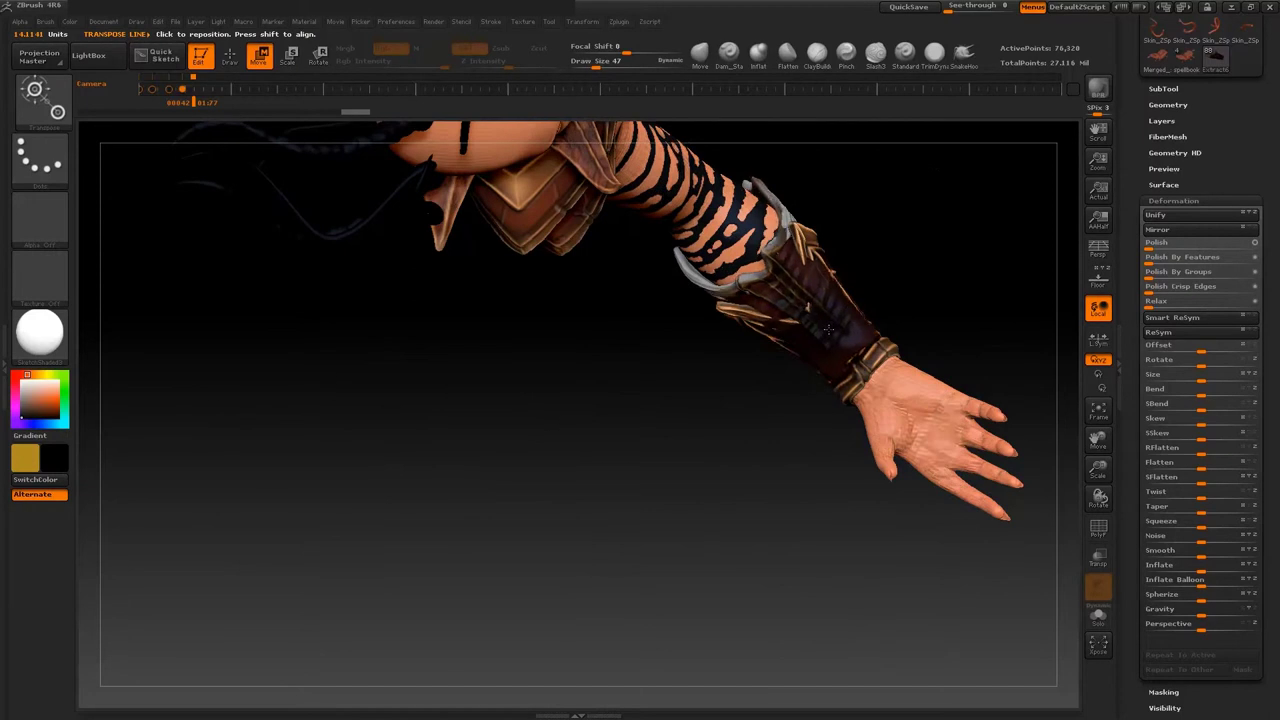
pyautogui.press('r')
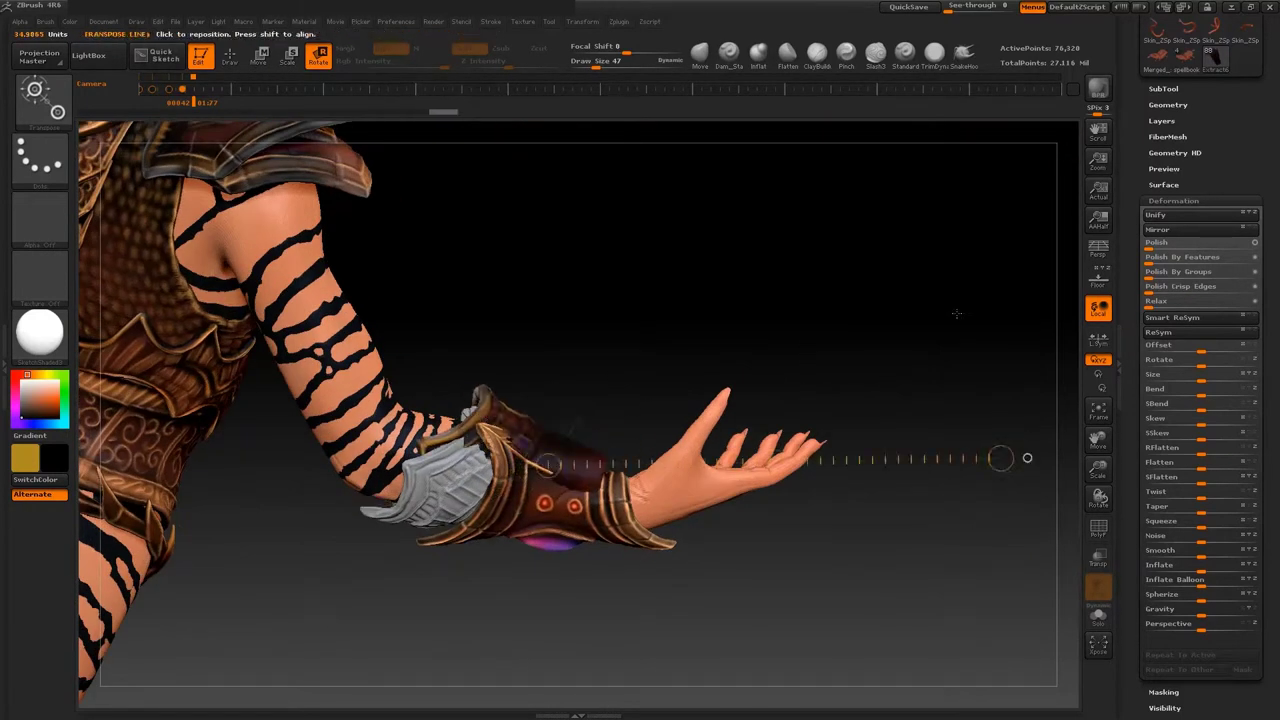
pyautogui.moveTo(997, 414); pyautogui.dragTo(932, 648)
pyautogui.press('w')
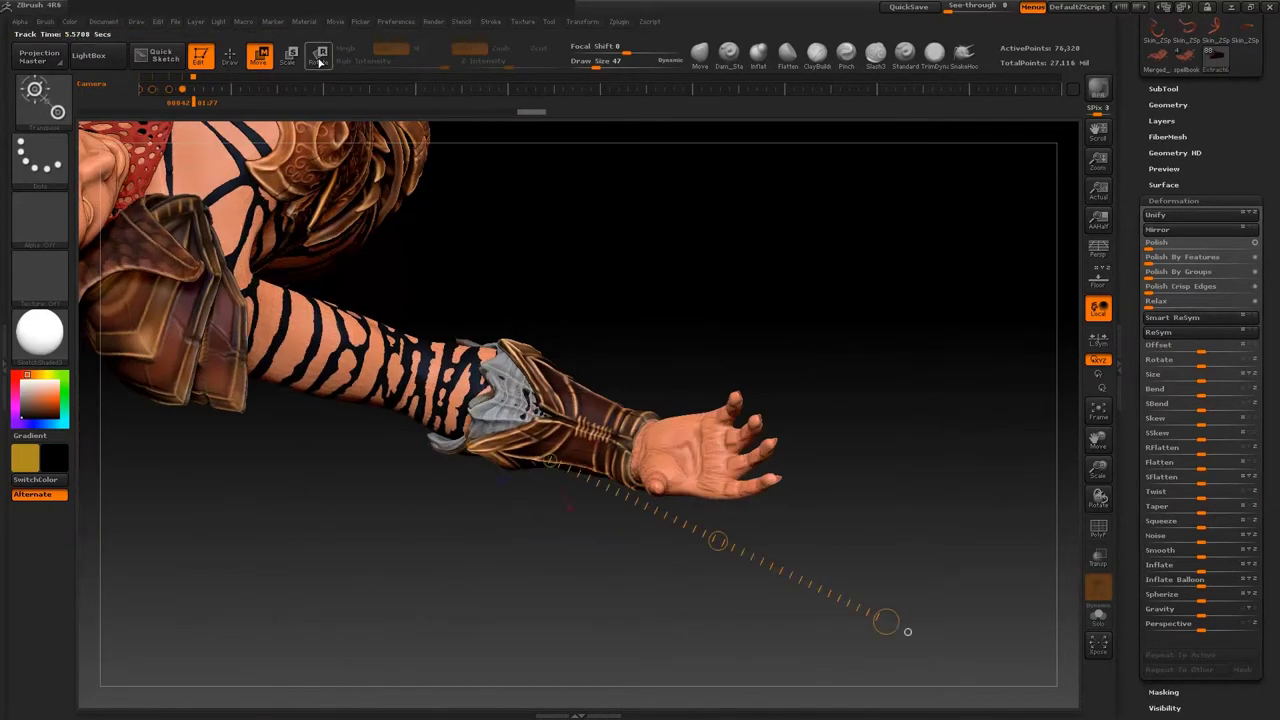
pyautogui.press('r')
pyautogui.moveTo(509, 342); pyautogui.dragTo(443, 329)
pyautogui.press('q')
pyautogui.moveTo(571, 343)
pyautogui.mouseDown()
pyautogui.moveTo(760, 437)
pyautogui.moveTo(530, 495)
pyautogui.moveTo(555, 432)
pyautogui.moveTo(663, 483)
pyautogui.moveTo(700, 540)
pyautogui.moveTo(840, 648)
pyautogui.moveTo(835, 617)
pyautogui.mouseUp()
# - Shrink the brush to size 28 and orbit the raised forearm to face the bracer
pyautogui.moveTo(800, 560); pyautogui.dragTo(1052, 548)
pyautogui.moveTo(1022, 596)
pyautogui.mouseDown()
pyautogui.moveTo(1000, 565)
pyautogui.moveTo(990, 572)
pyautogui.moveTo(1010, 566)
pyautogui.moveTo(840, 461)
pyautogui.mouseUp()
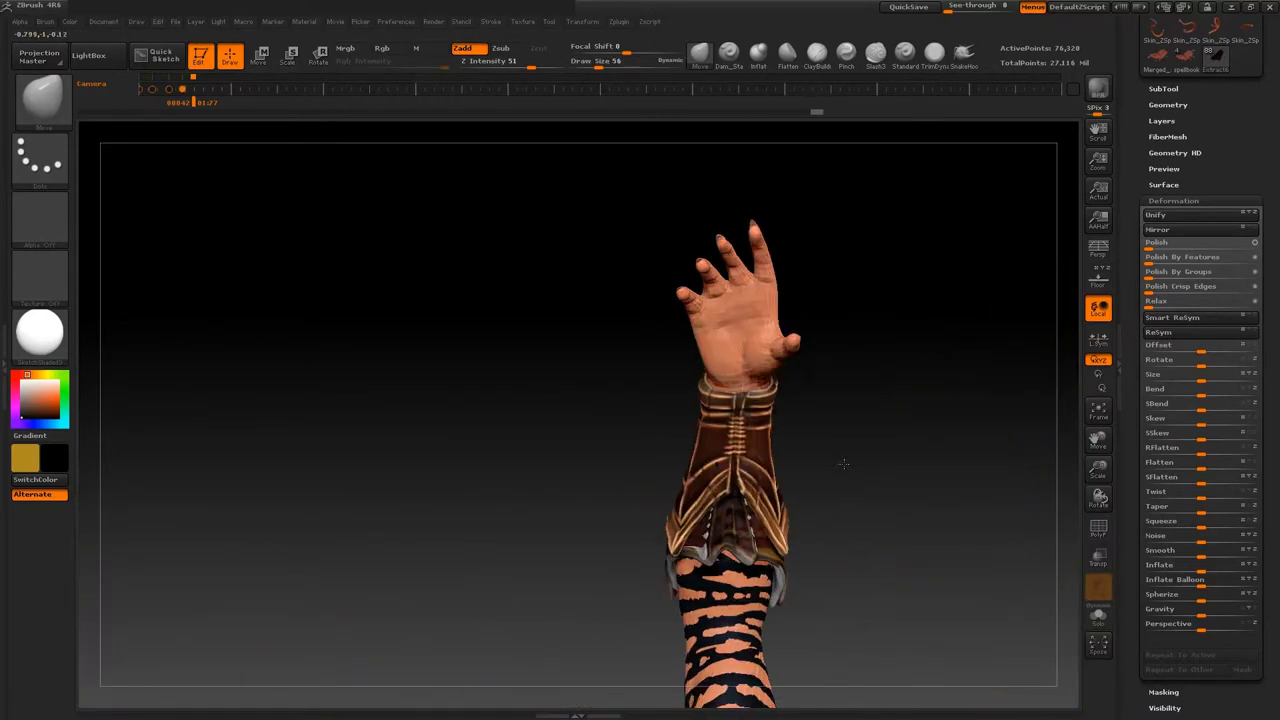
pyautogui.moveTo(828, 566); pyautogui.dragTo(827, 581)
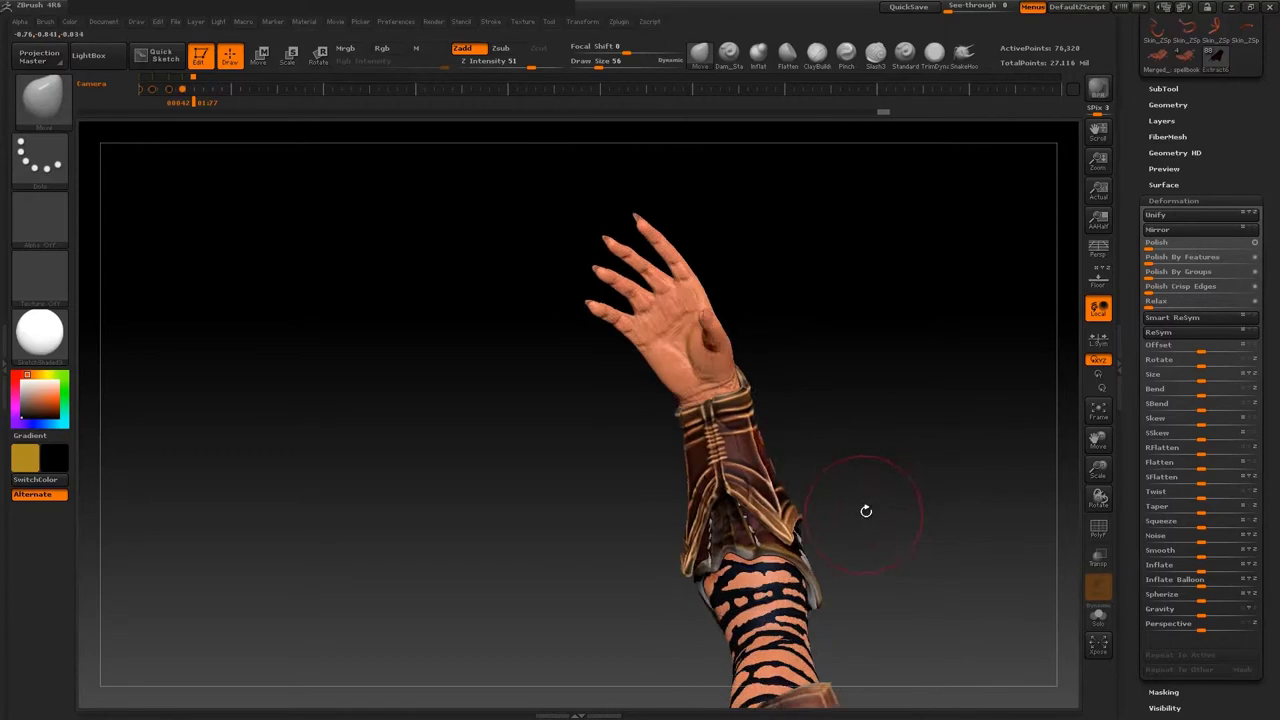
pyautogui.moveTo(902, 503)
pyautogui.mouseDown()
pyautogui.moveTo(768, 562)
pyautogui.moveTo(985, 612)
pyautogui.mouseUp()
pyautogui.moveTo(958, 497); pyautogui.dragTo(1033, 645)
pyautogui.moveTo(1060, 594)
pyautogui.mouseDown()
pyautogui.moveTo(924, 616)
pyautogui.moveTo(850, 569)
pyautogui.moveTo(905, 583)
pyautogui.moveTo(924, 554)
pyautogui.mouseUp()
pyautogui.moveTo(480, 667); pyautogui.dragTo(560, 640)
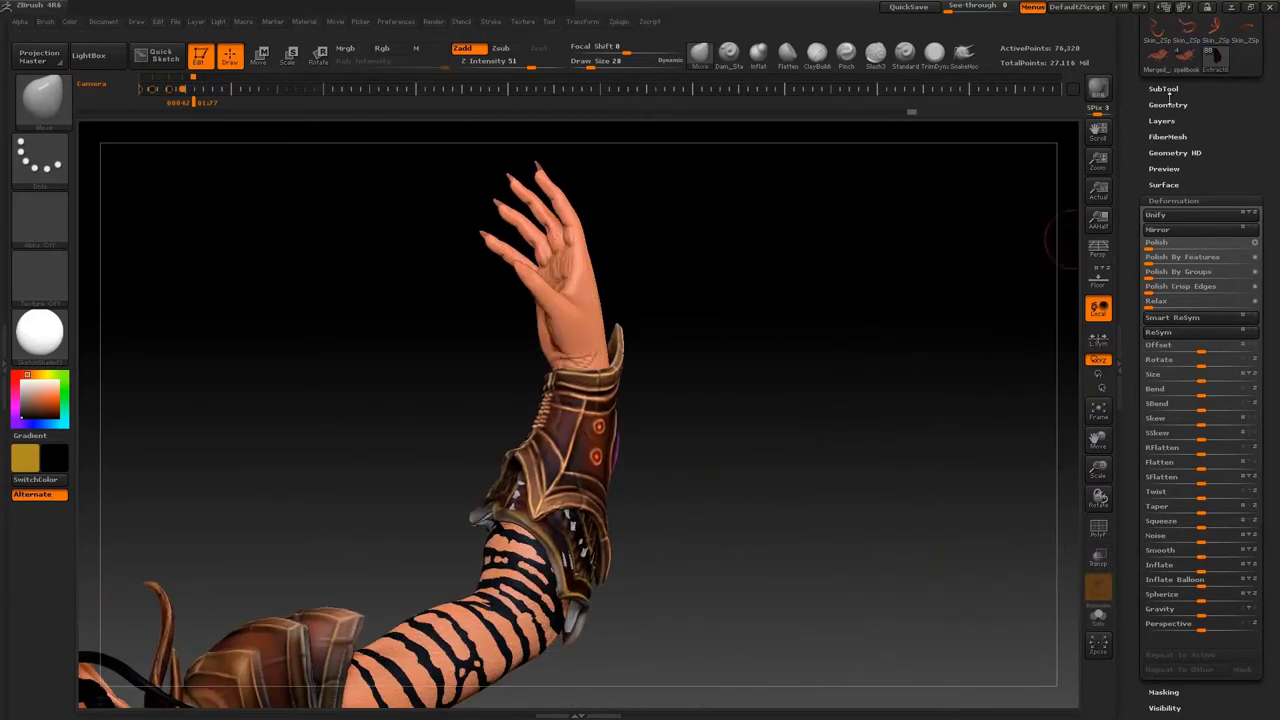
# - Open the SubTool list and turn the arm to select a different armour piece
pyautogui.click(1163, 88)
pyautogui.moveTo(691, 531); pyautogui.dragTo(720, 480)
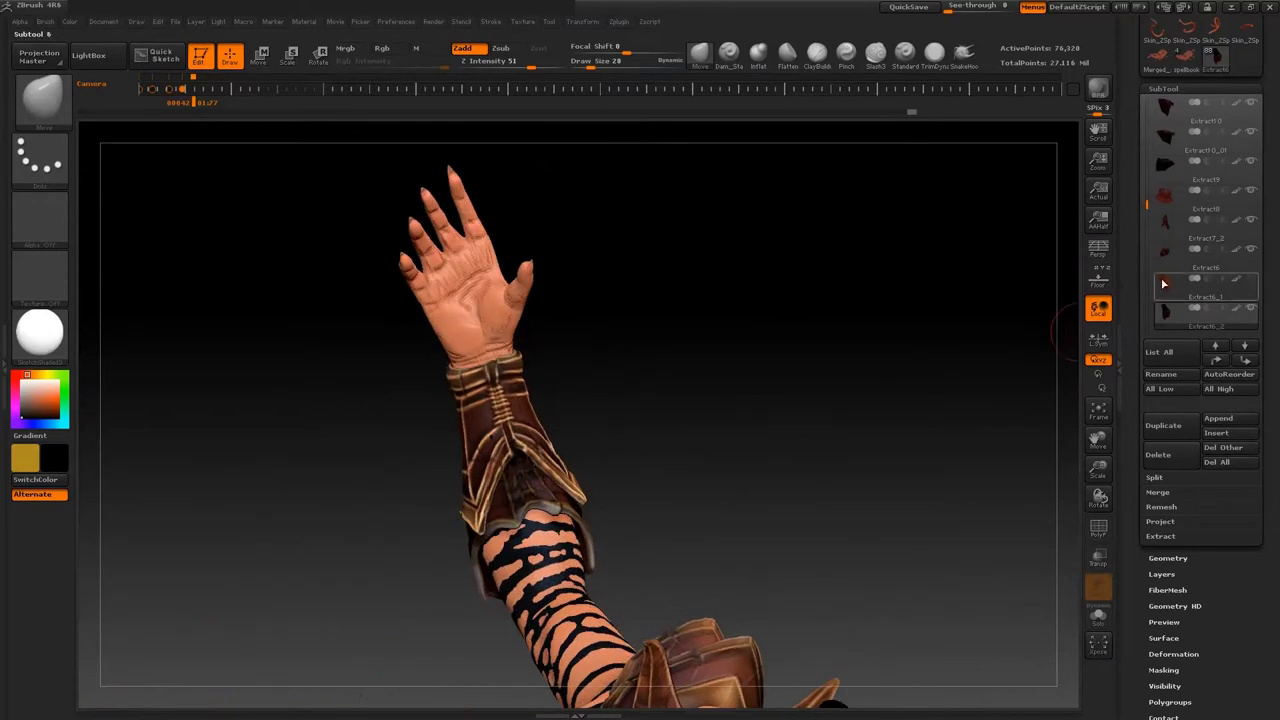
pyautogui.moveTo(700, 420)
pyautogui.mouseDown()
pyautogui.moveTo(776, 388)
pyautogui.moveTo(457, 523)
pyautogui.moveTo(757, 374)
pyautogui.moveTo(537, 537)
pyautogui.moveTo(480, 548)
pyautogui.moveTo(505, 467)
pyautogui.moveTo(483, 582)
pyautogui.moveTo(420, 560)
pyautogui.mouseUp()
pyautogui.moveTo(423, 629)
pyautogui.mouseDown()
pyautogui.moveTo(471, 571)
pyautogui.moveTo(1063, 329)
pyautogui.moveTo(663, 541)
pyautogui.moveTo(809, 449)
pyautogui.moveTo(614, 463)
pyautogui.moveTo(795, 512)
pyautogui.mouseUp()
pyautogui.press('Return')
# - Frame the full character, sample the model's orange, and paint highlights around the fishnet collar
pyautogui.click(194, 100)
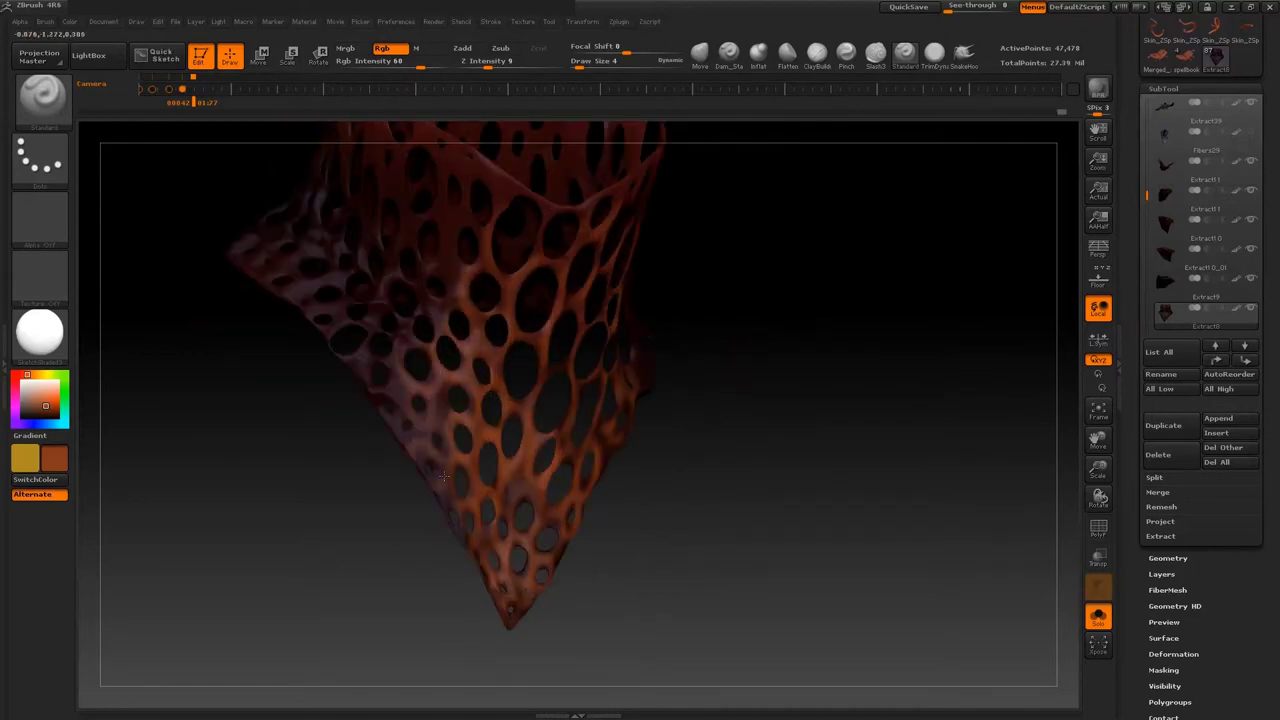
pyautogui.moveTo(82, 405); pyautogui.dragTo(560, 492)
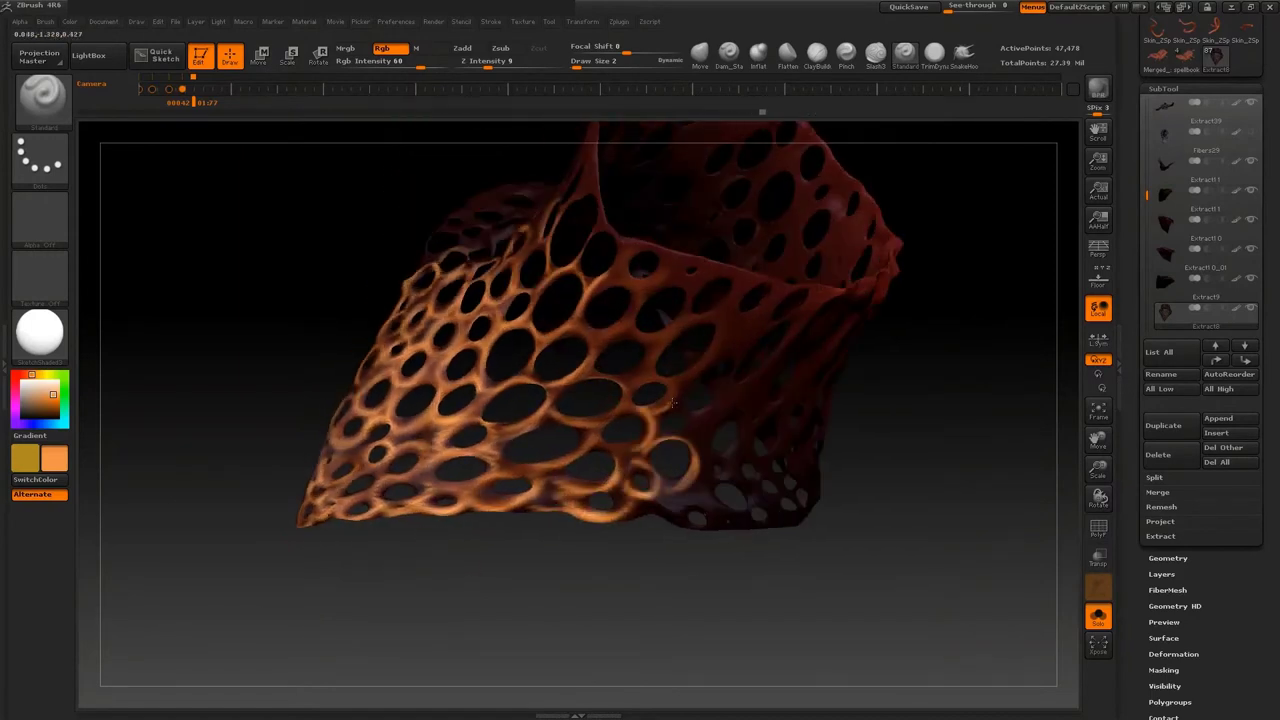
pyautogui.moveTo(710, 553)
pyautogui.mouseDown()
pyautogui.moveTo(591, 526)
pyautogui.moveTo(408, 433)
pyautogui.mouseUp()
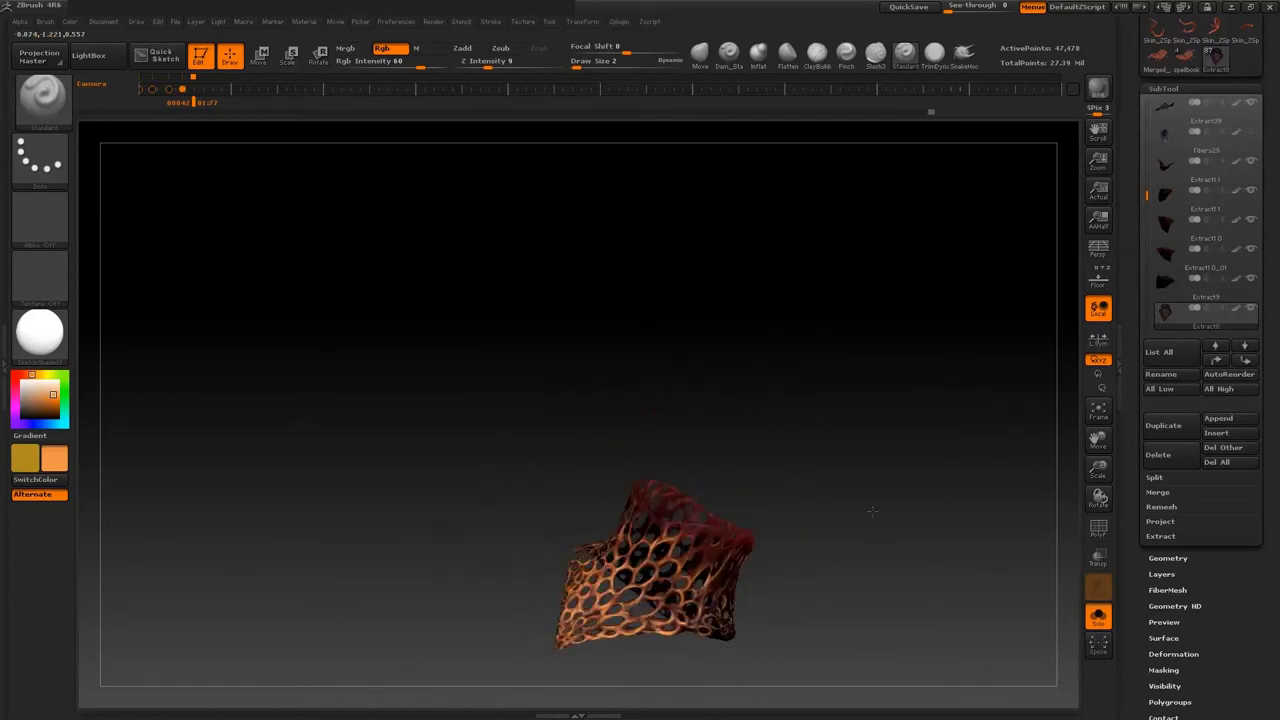
# - Lower the brush Draw Size through the Space popup for fine detail work
pyautogui.press('space')
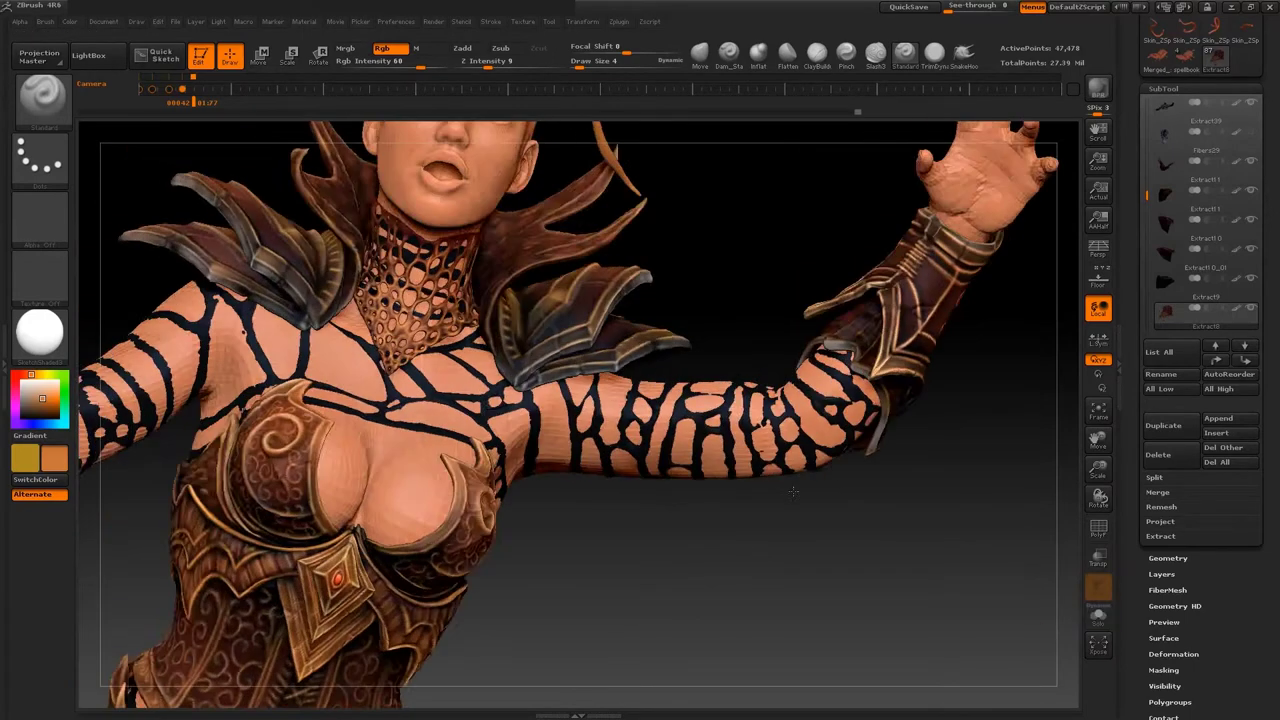
pyautogui.press('space')
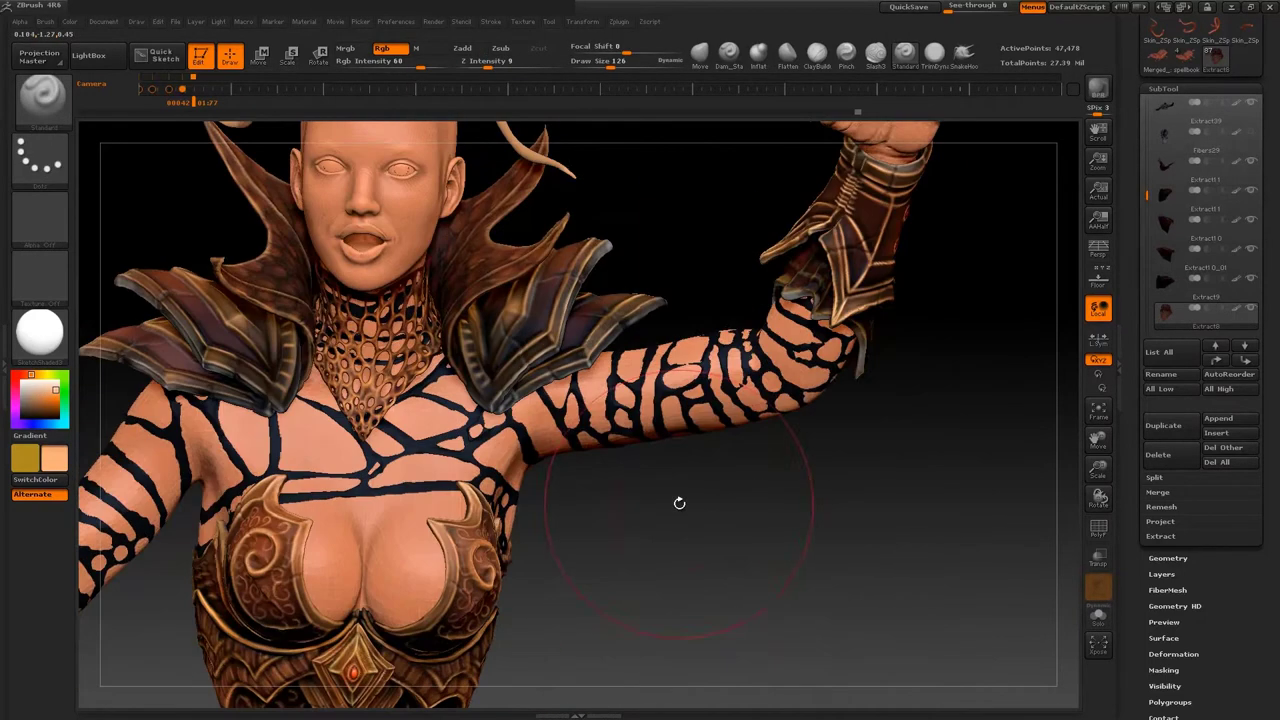
pyautogui.moveTo(677, 503); pyautogui.dragTo(668, 683)
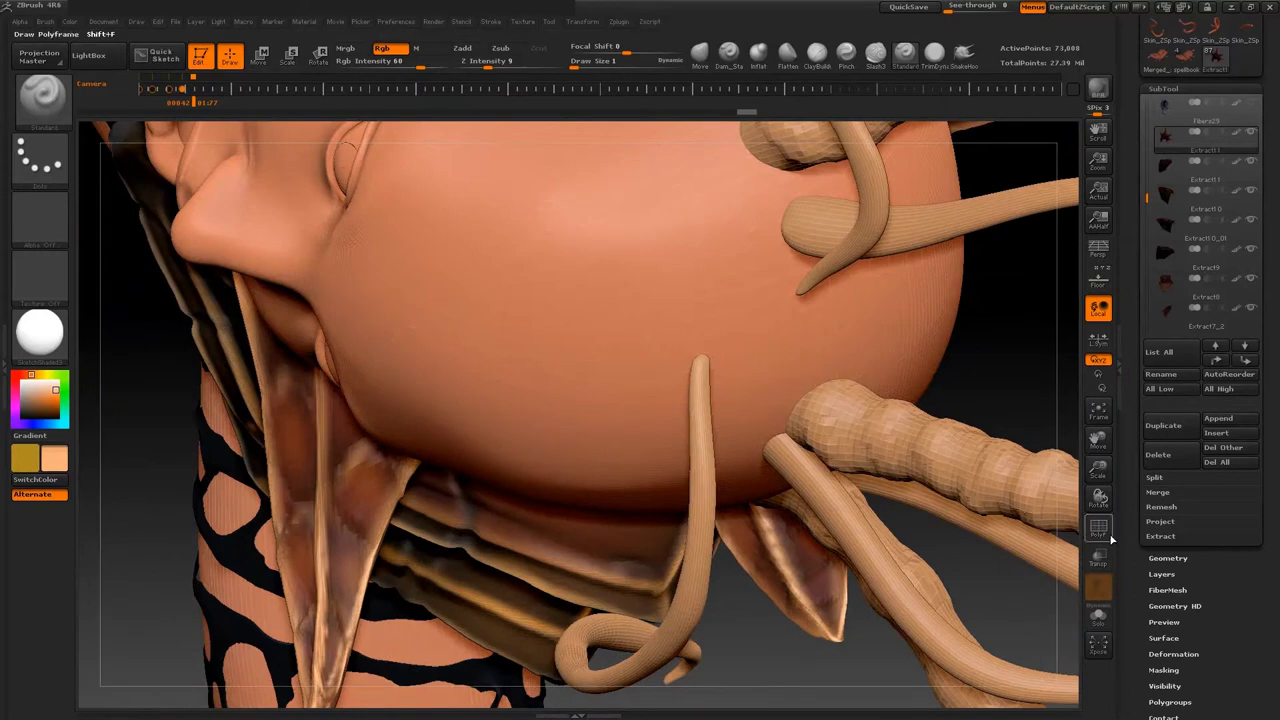
# - Solo the wing subtool and paint gold highlights around its curved edge, tip and lower rim
pyautogui.click(1098, 615)
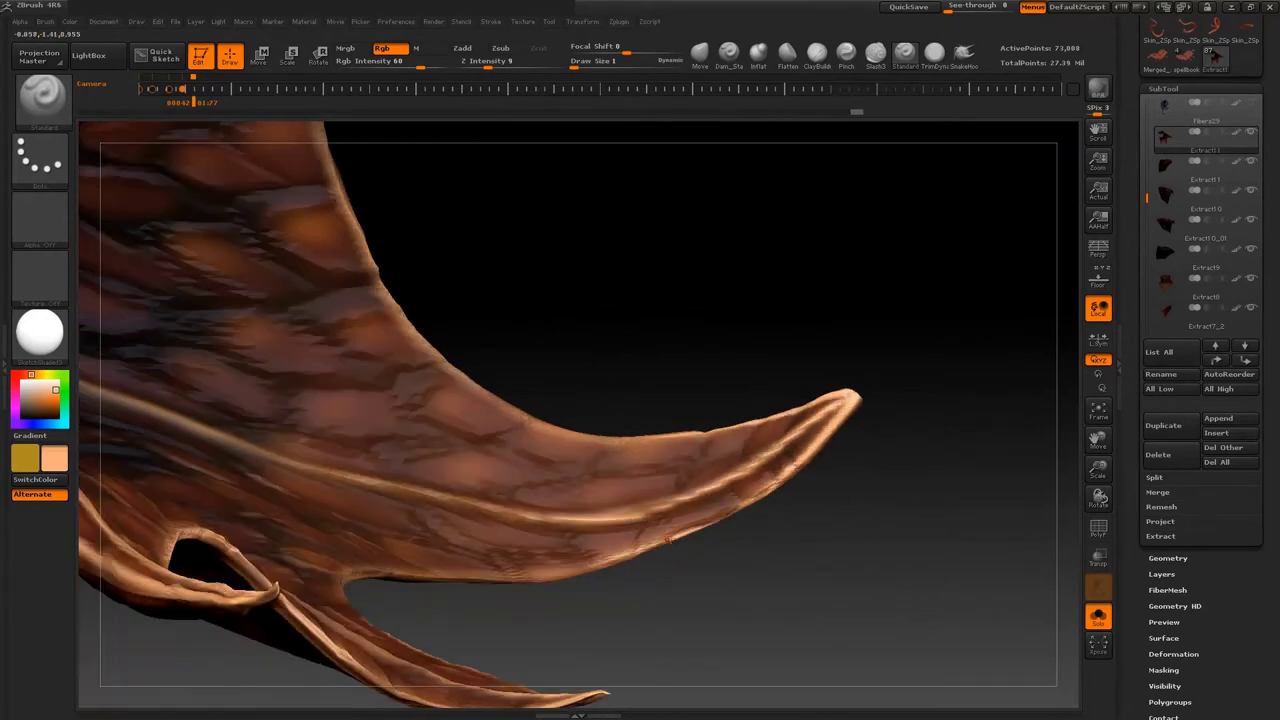
pyautogui.moveTo(590, 570); pyautogui.dragTo(445, 505)
pyautogui.moveTo(512, 390)
pyautogui.mouseDown()
pyautogui.moveTo(606, 429)
pyautogui.moveTo(627, 355)
pyautogui.mouseUp()
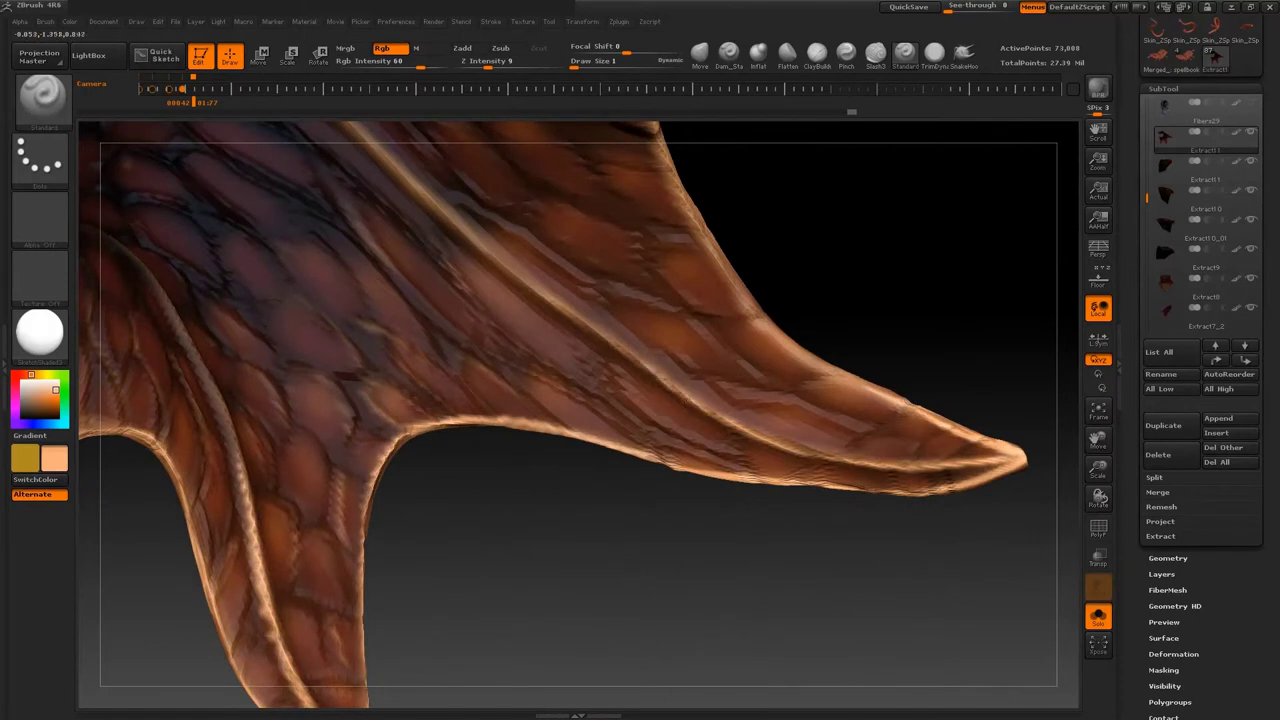
pyautogui.moveTo(966, 249)
pyautogui.mouseDown()
pyautogui.moveTo(488, 292)
pyautogui.moveTo(520, 310)
pyautogui.mouseUp()
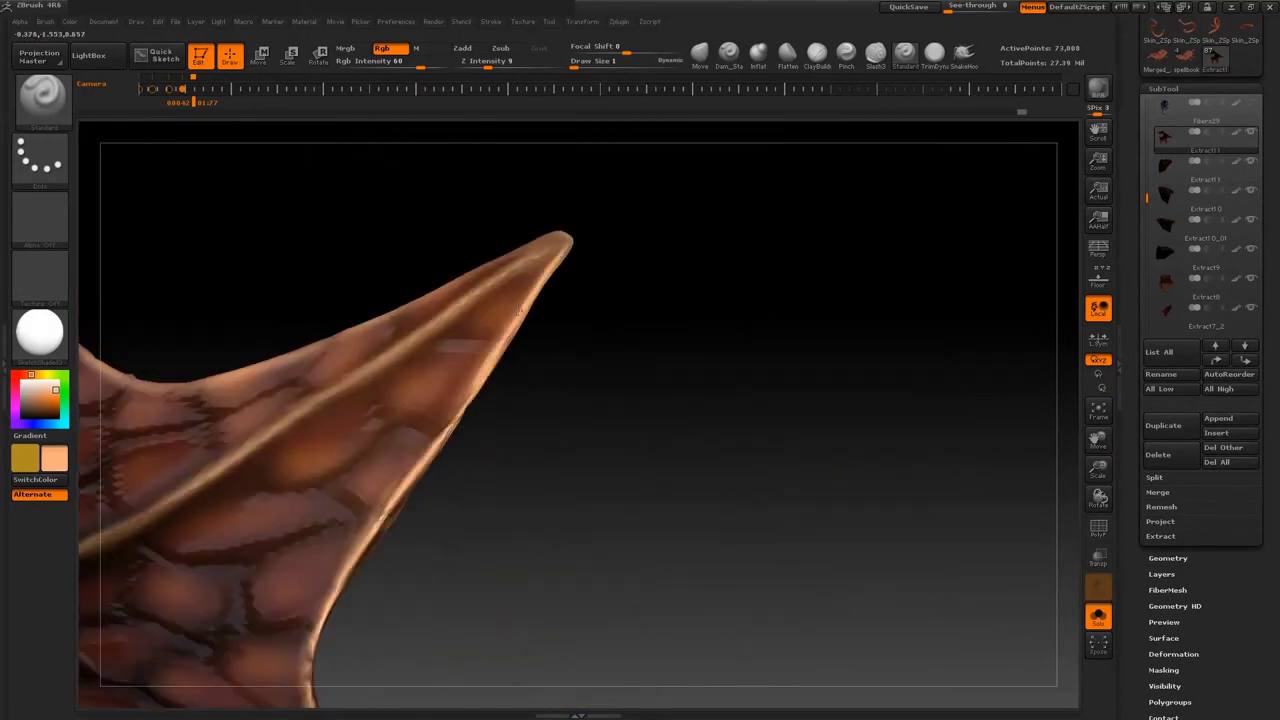
pyautogui.moveTo(623, 203); pyautogui.dragTo(432, 458)
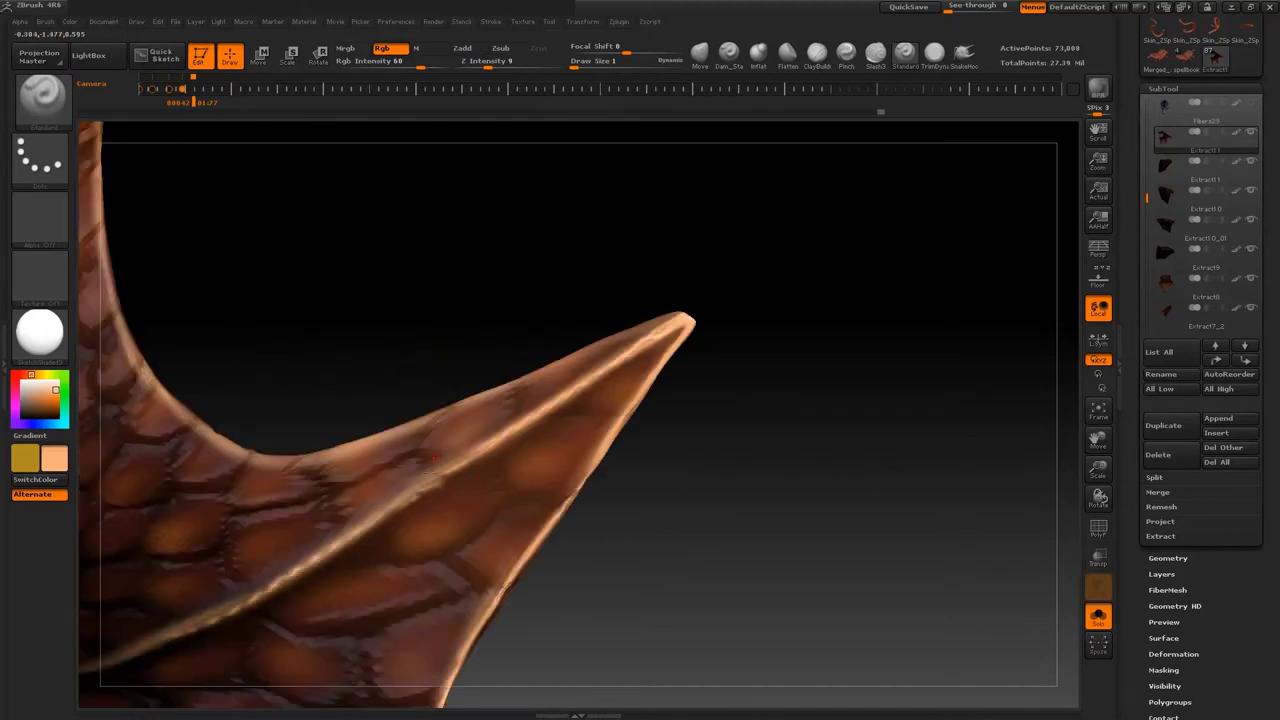
pyautogui.moveTo(694, 285); pyautogui.dragTo(322, 384)
pyautogui.moveTo(465, 535)
pyautogui.mouseDown()
pyautogui.moveTo(331, 360)
pyautogui.moveTo(384, 342)
pyautogui.mouseUp()
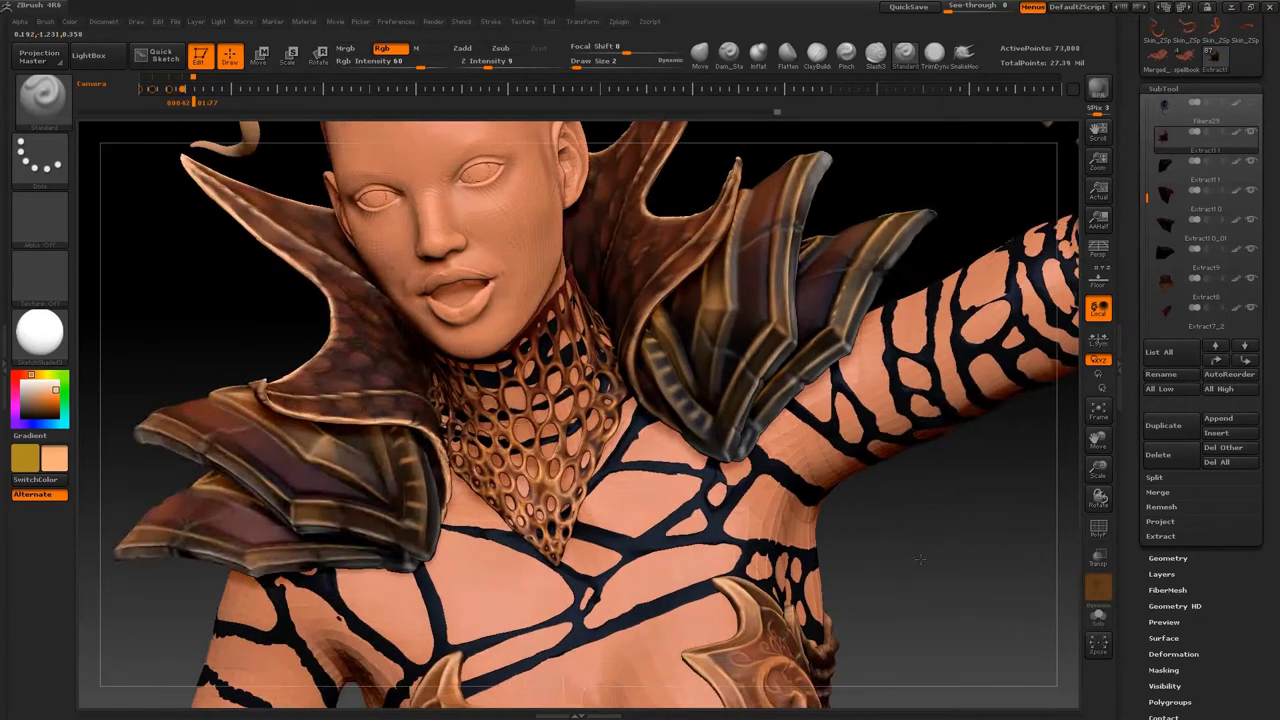
# - Select the Extract11 shoulder pad subtool and shrink the brush to Draw Size 2
pyautogui.keyDown('alt'); pyautogui.click(446, 318); pyautogui.keyUp('alt')
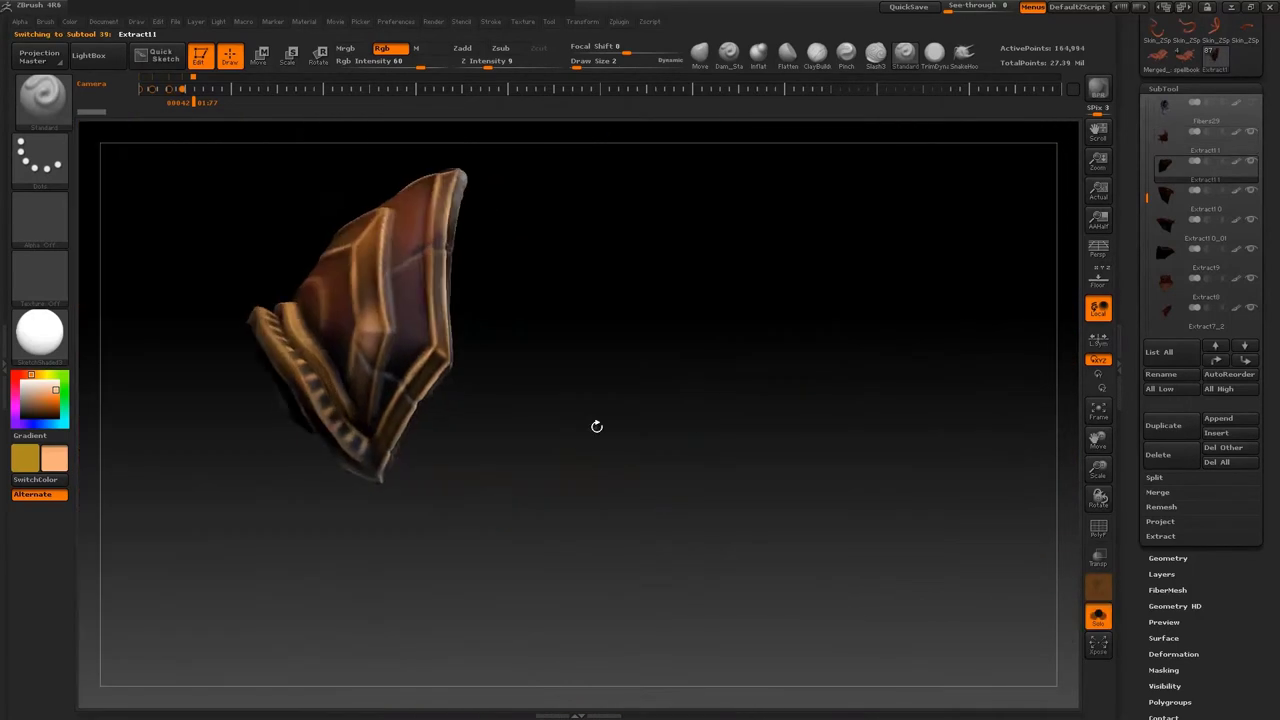
pyautogui.press('space')
pyautogui.press('space')
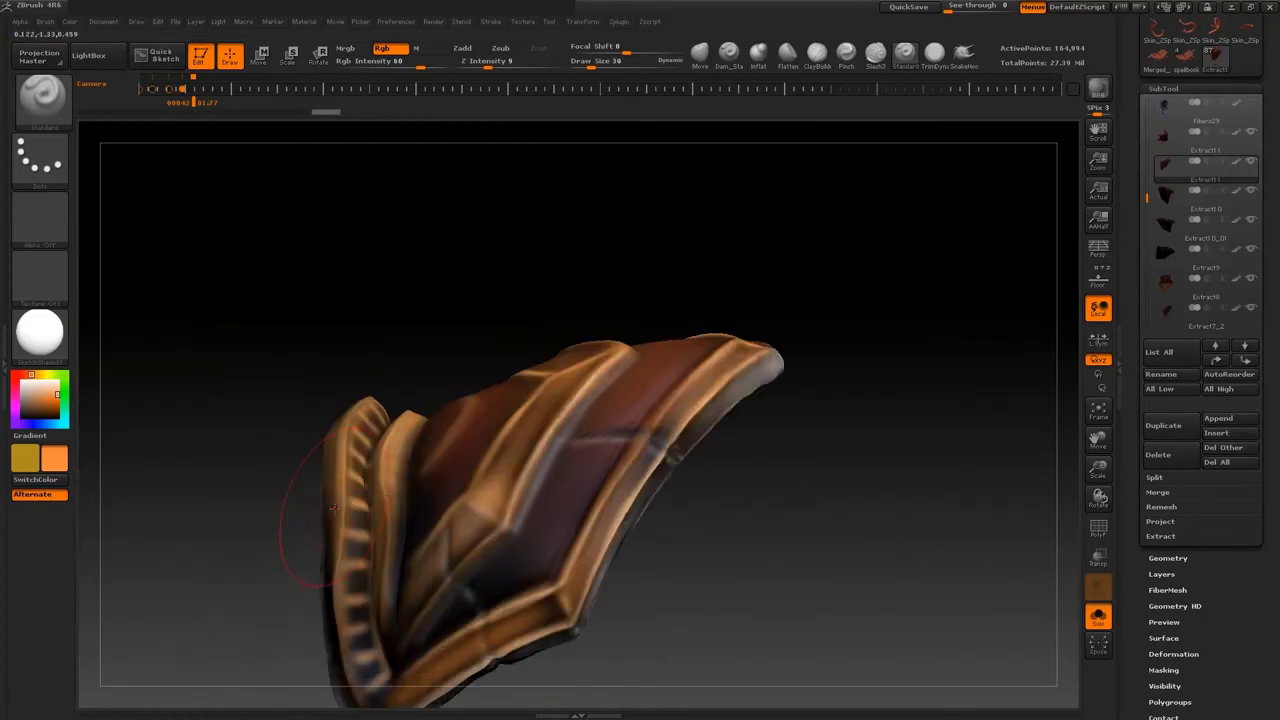
pyautogui.press('space')
pyautogui.moveTo(815, 433); pyautogui.dragTo(795, 433)
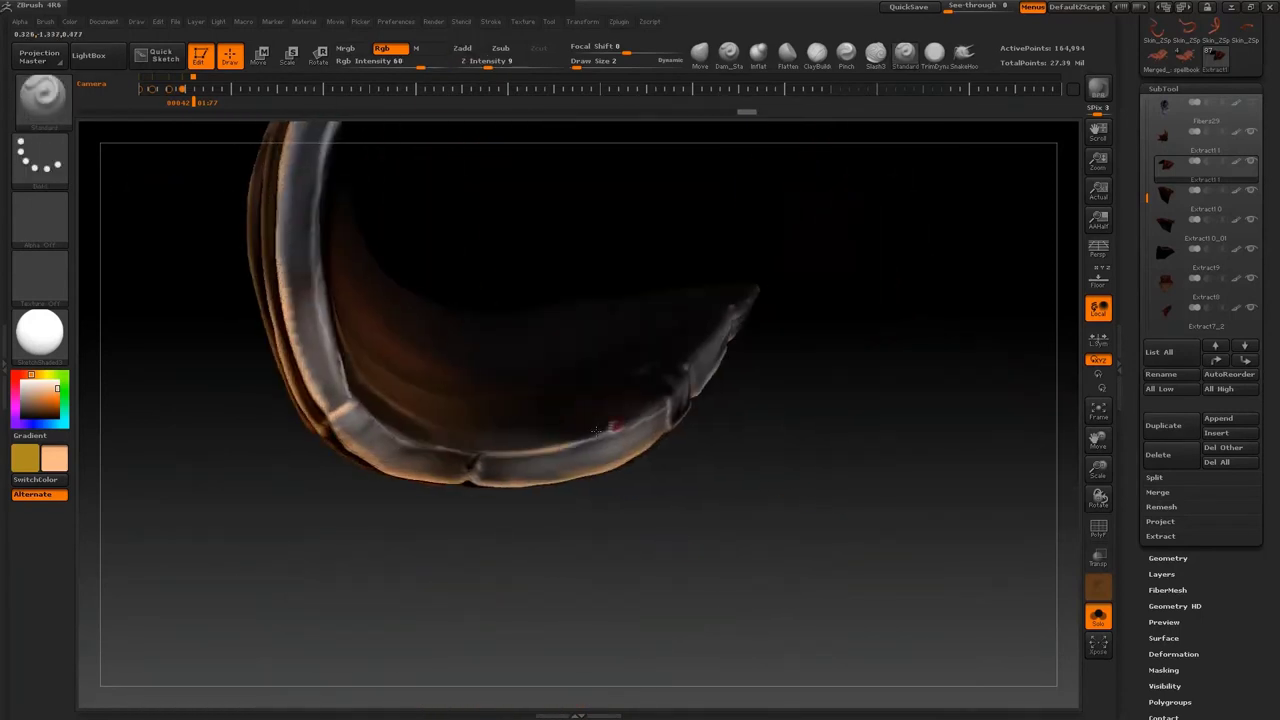
# - Paint gold along the pad's top, front and ridged trim edges, then show the full character
pyautogui.moveTo(596, 430); pyautogui.dragTo(500, 529)
pyautogui.moveTo(511, 462); pyautogui.dragTo(306, 572)
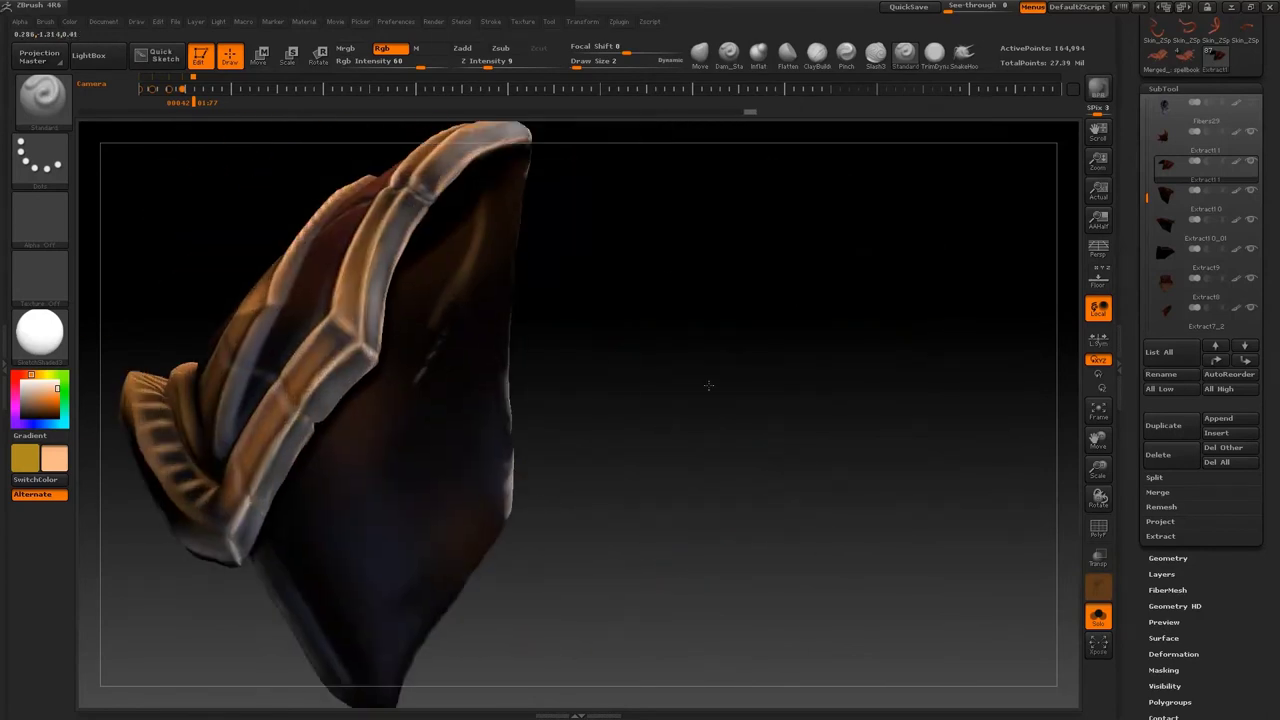
pyautogui.moveTo(781, 327)
pyautogui.mouseDown()
pyautogui.moveTo(571, 471)
pyautogui.moveTo(362, 457)
pyautogui.mouseUp()
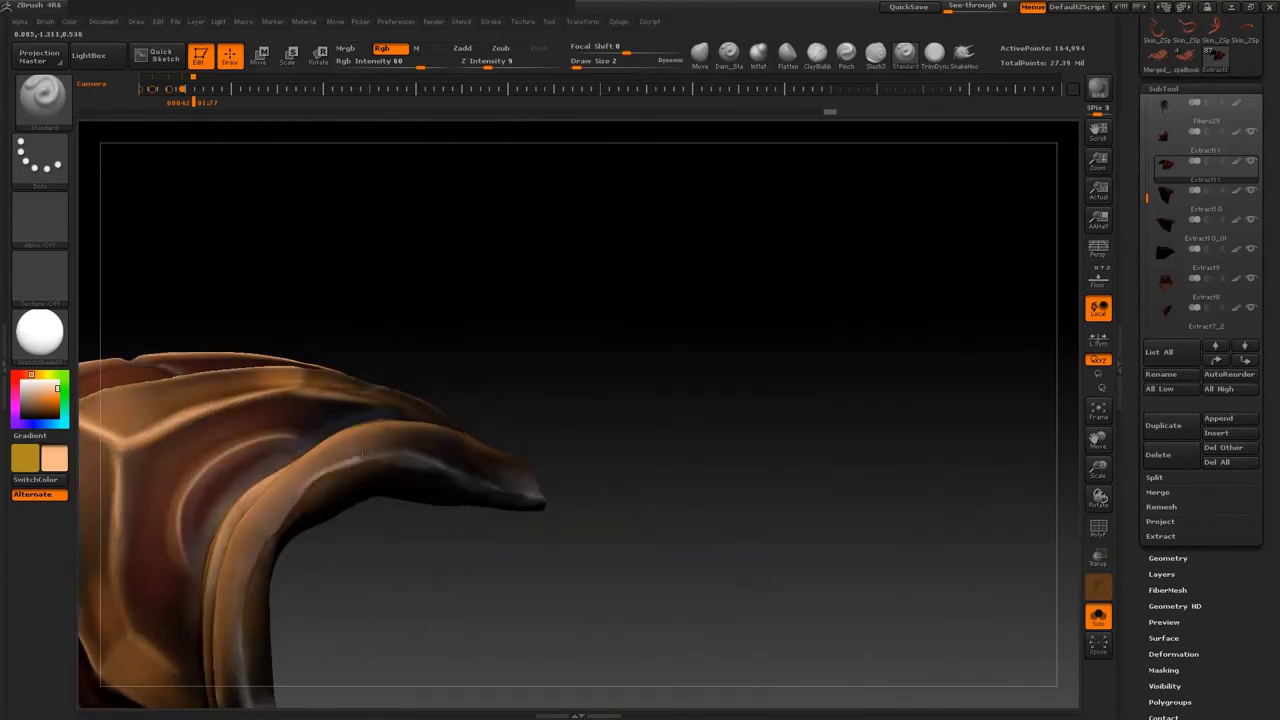
pyautogui.moveTo(548, 513)
pyautogui.mouseDown()
pyautogui.moveTo(471, 523)
pyautogui.moveTo(341, 413)
pyautogui.mouseUp()
pyautogui.moveTo(573, 331); pyautogui.dragTo(475, 265)
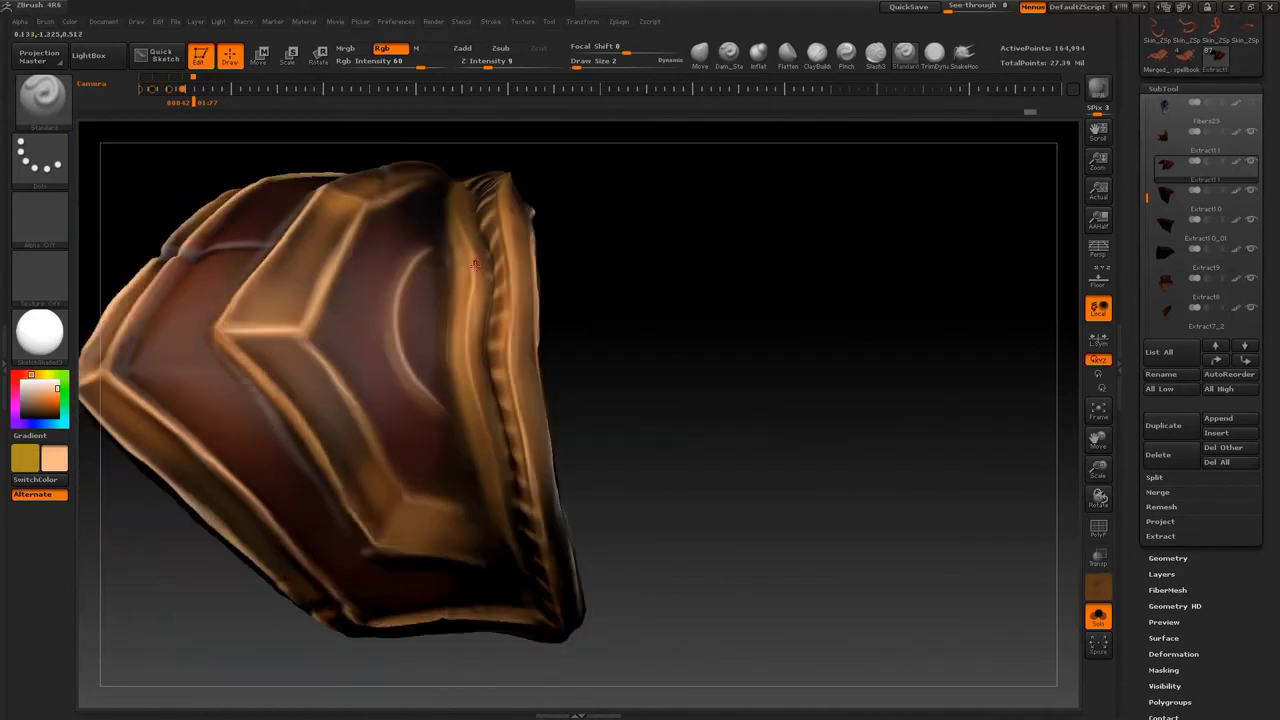
pyautogui.moveTo(469, 571); pyautogui.dragTo(399, 311)
pyautogui.moveTo(468, 209); pyautogui.dragTo(488, 271)
pyautogui.moveTo(518, 344)
pyautogui.mouseDown()
pyautogui.moveTo(511, 436)
pyautogui.moveTo(506, 374)
pyautogui.moveTo(723, 374)
pyautogui.moveTo(457, 436)
pyautogui.mouseUp()
pyautogui.moveTo(343, 470)
pyautogui.mouseDown()
pyautogui.moveTo(586, 366)
pyautogui.moveTo(620, 380)
pyautogui.mouseUp()
pyautogui.click(1098, 617)
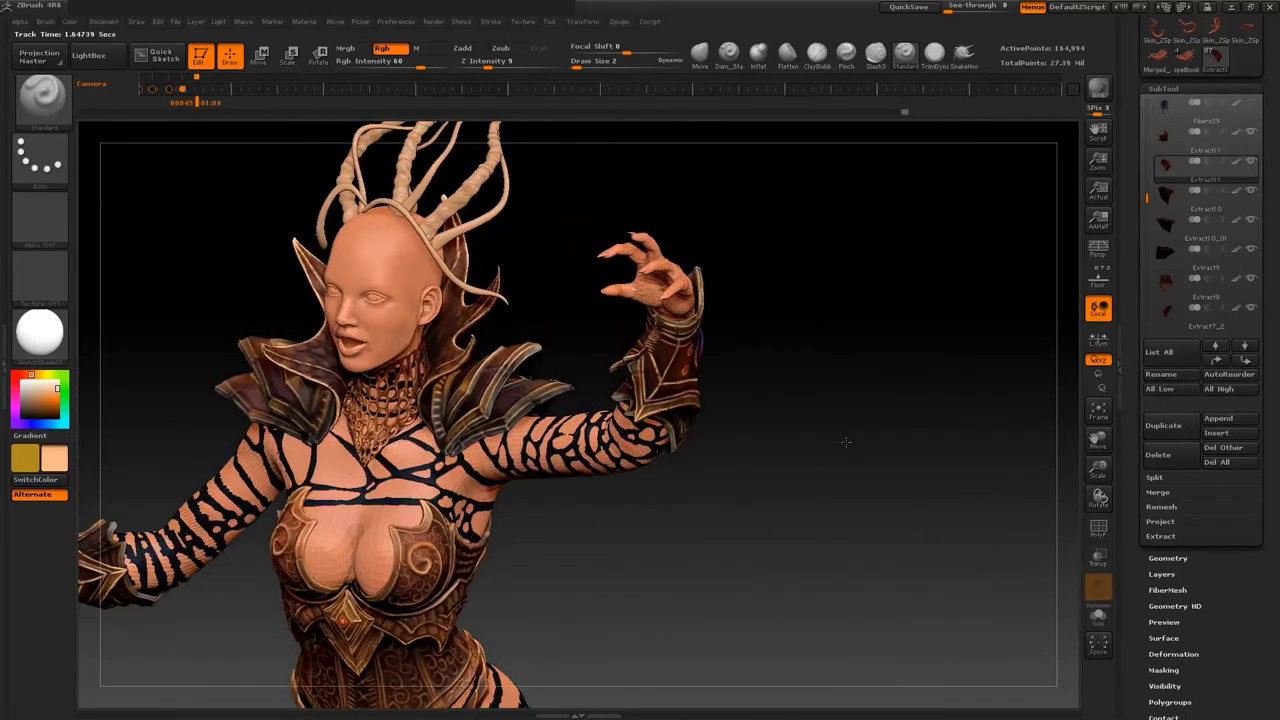
# - Adjust the brush in the Space popup for painting gold trim on the next shoulder pad
pyautogui.press('space')
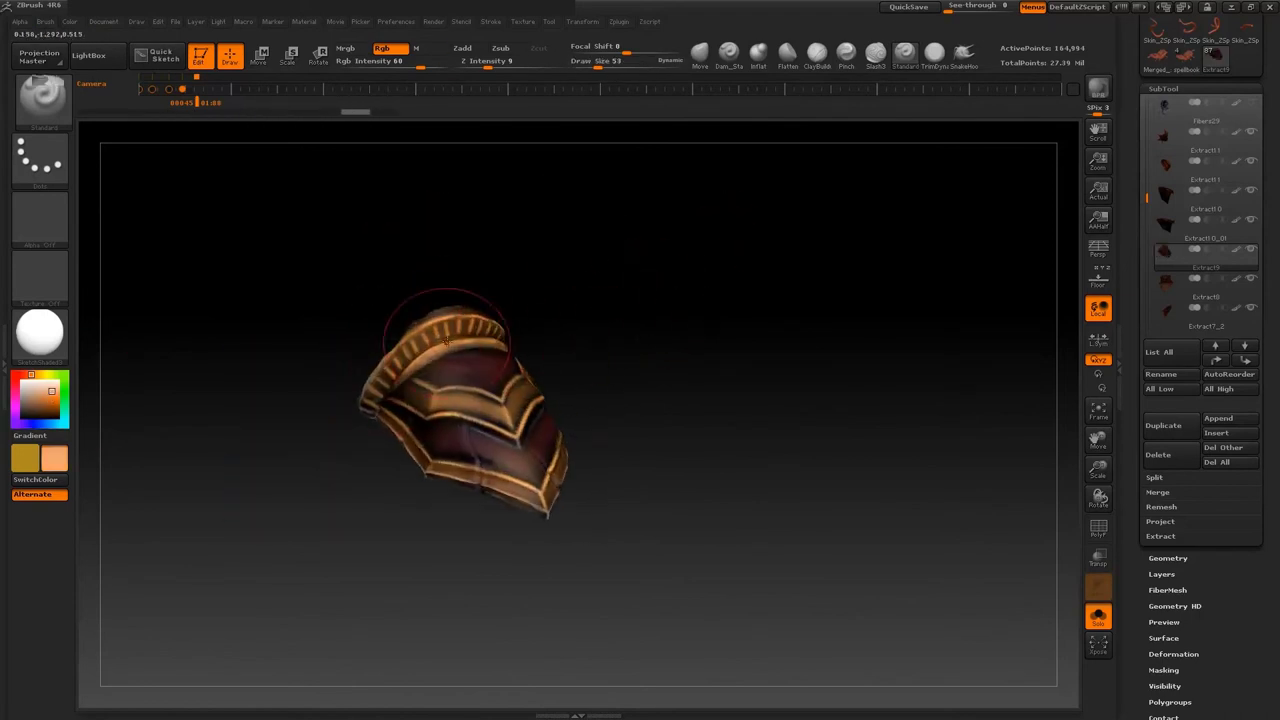
pyautogui.press('space')
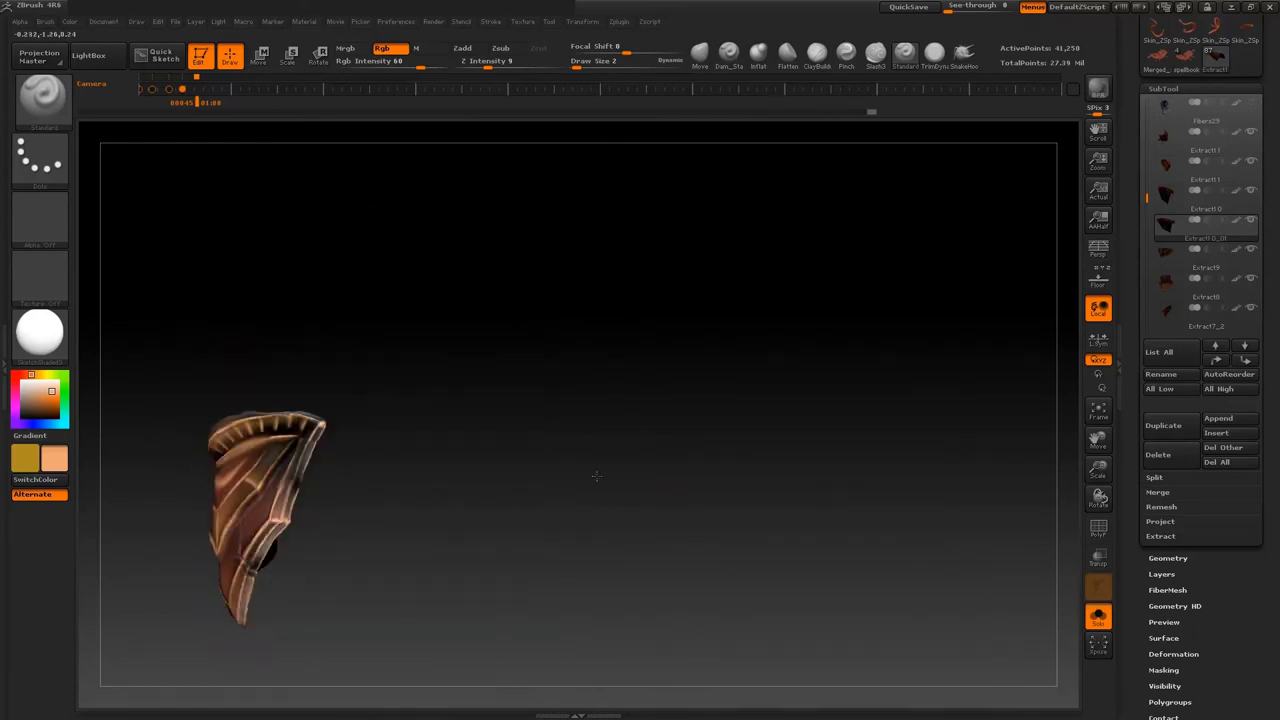
# - Shrink the brush in several stages through the Space popup to a fine tip
pyautogui.press('space')
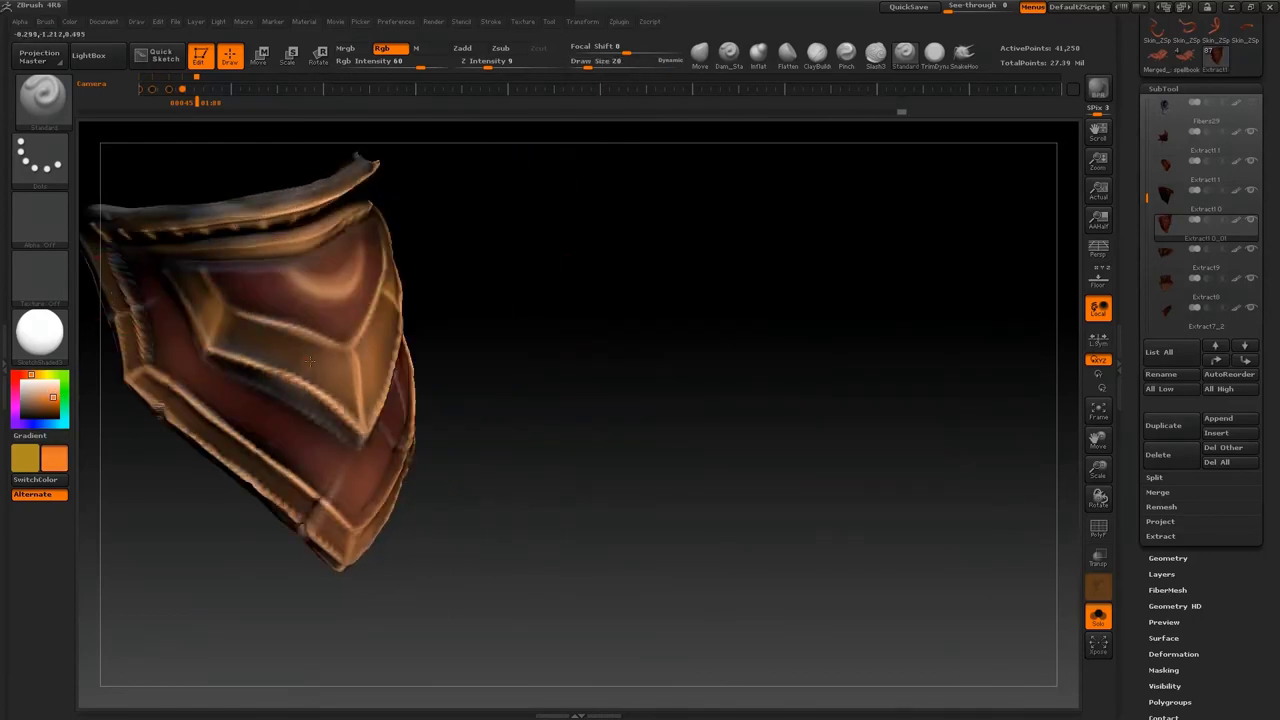
pyautogui.press('s')
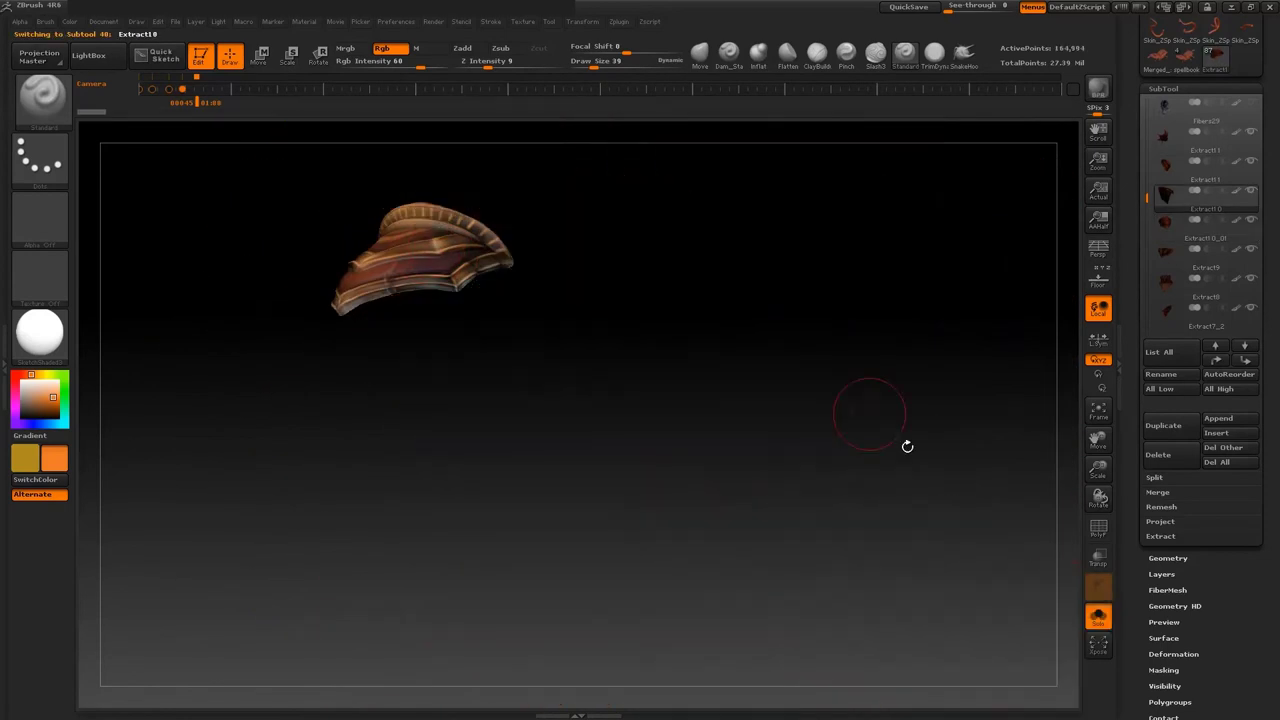
pyautogui.press('space')
pyautogui.moveTo(617, 467); pyautogui.dragTo(605, 467)
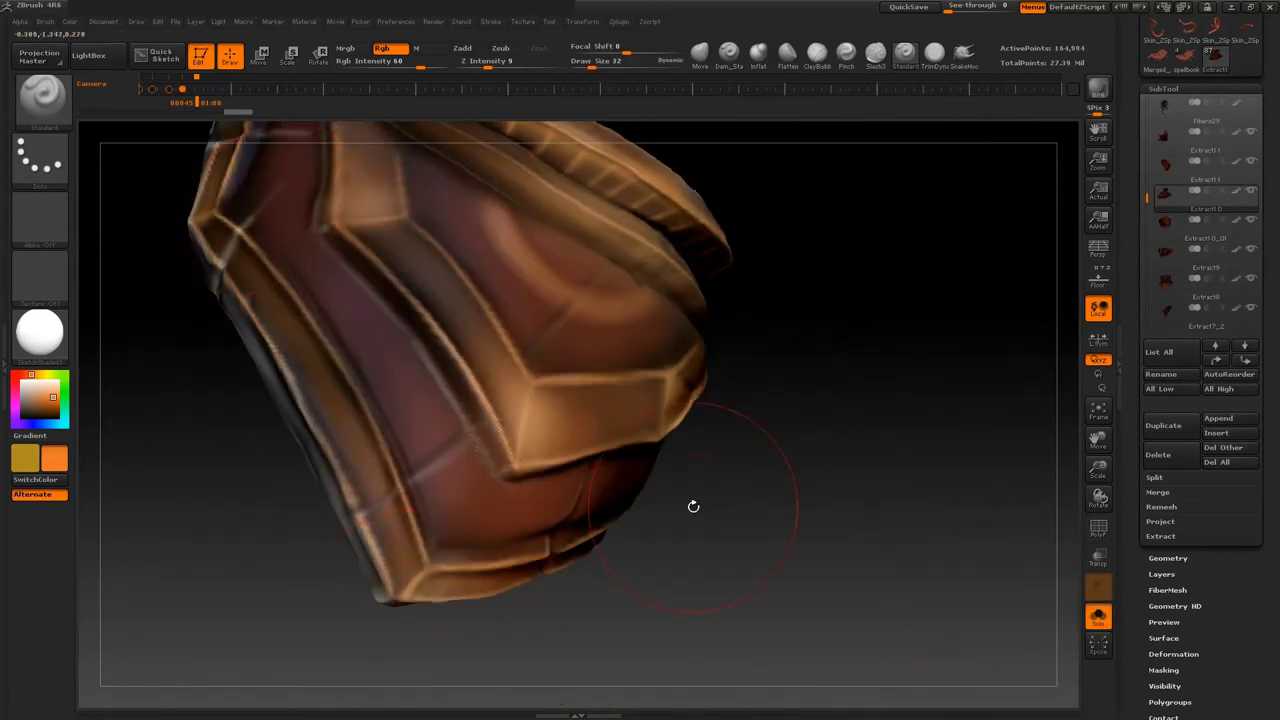
pyautogui.press('space')
pyautogui.moveTo(380, 338); pyautogui.dragTo(355, 338)
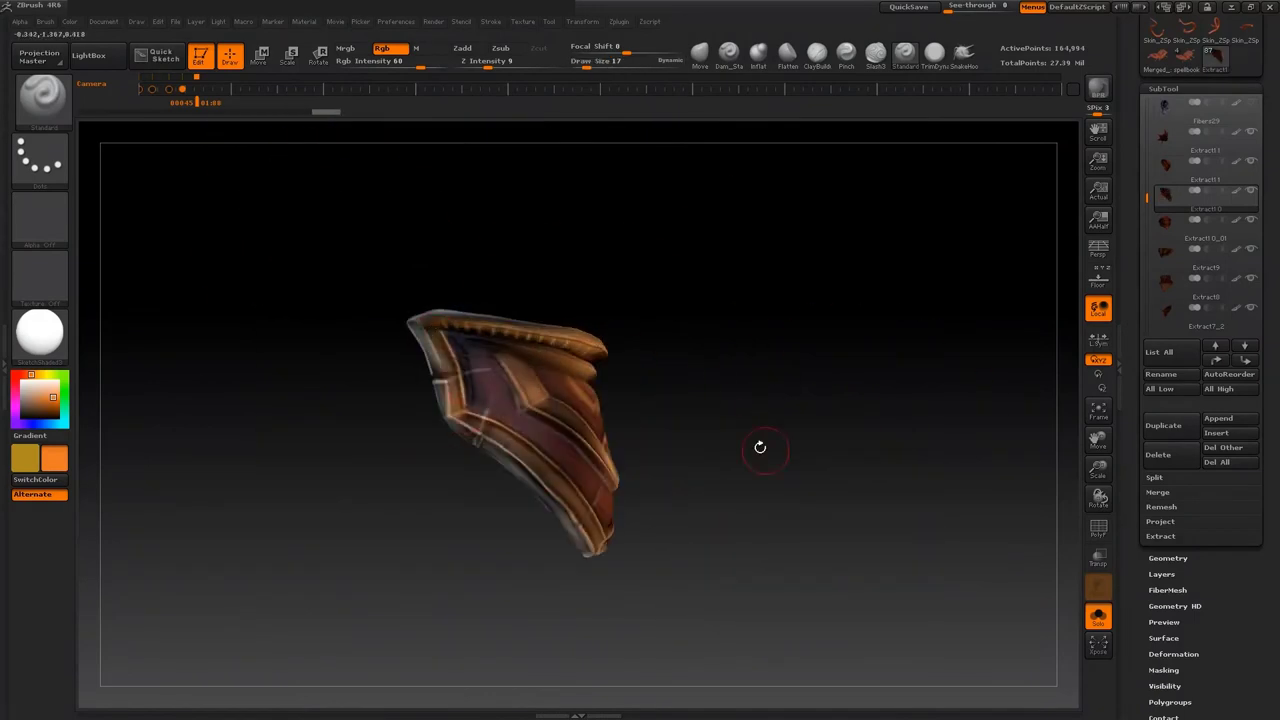
pyautogui.press('space')
pyautogui.moveTo(665, 359); pyautogui.dragTo(651, 359)
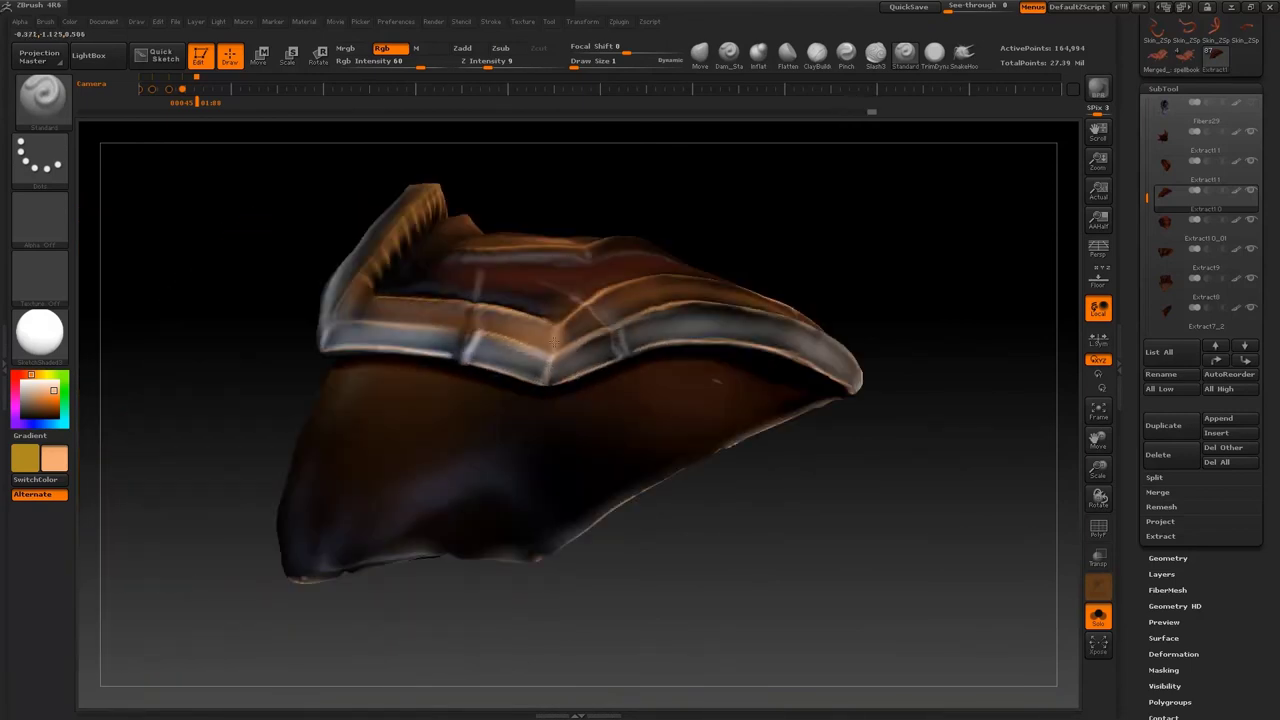
# - Mask part of the shoulder pad and set the brush Draw Size to 1
pyautogui.press('ctrl')
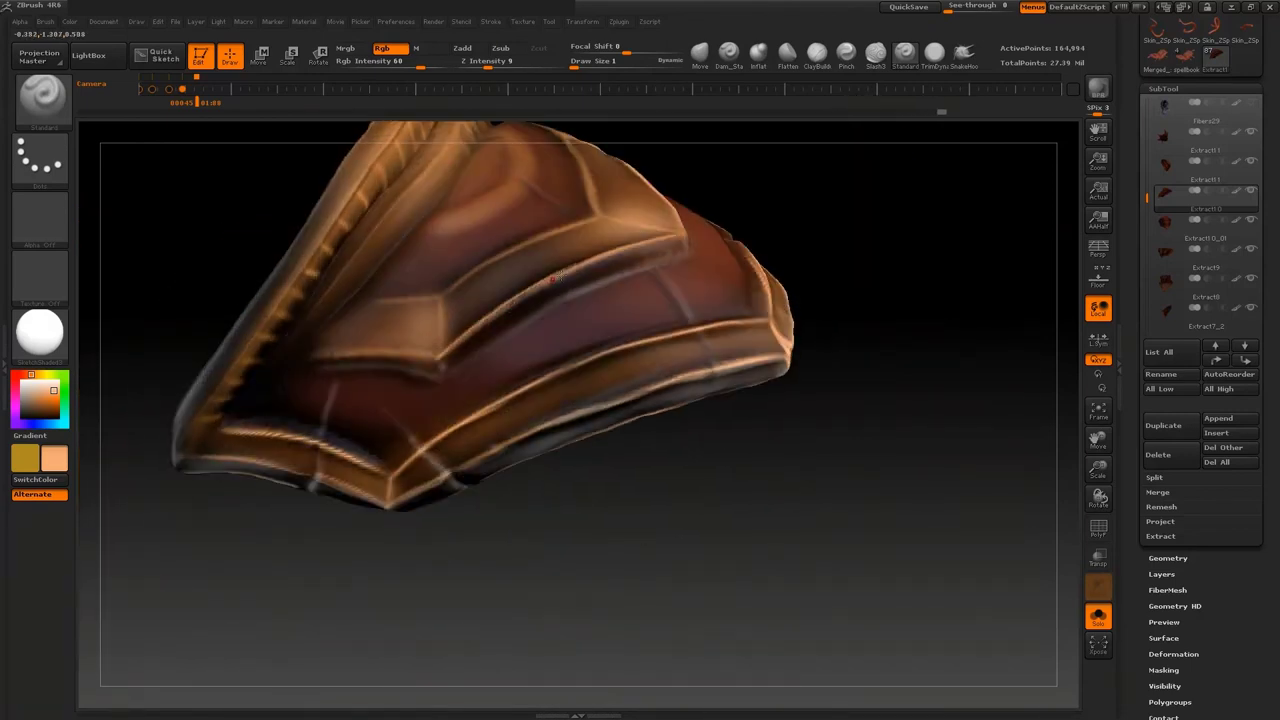
pyautogui.press('ctrl')
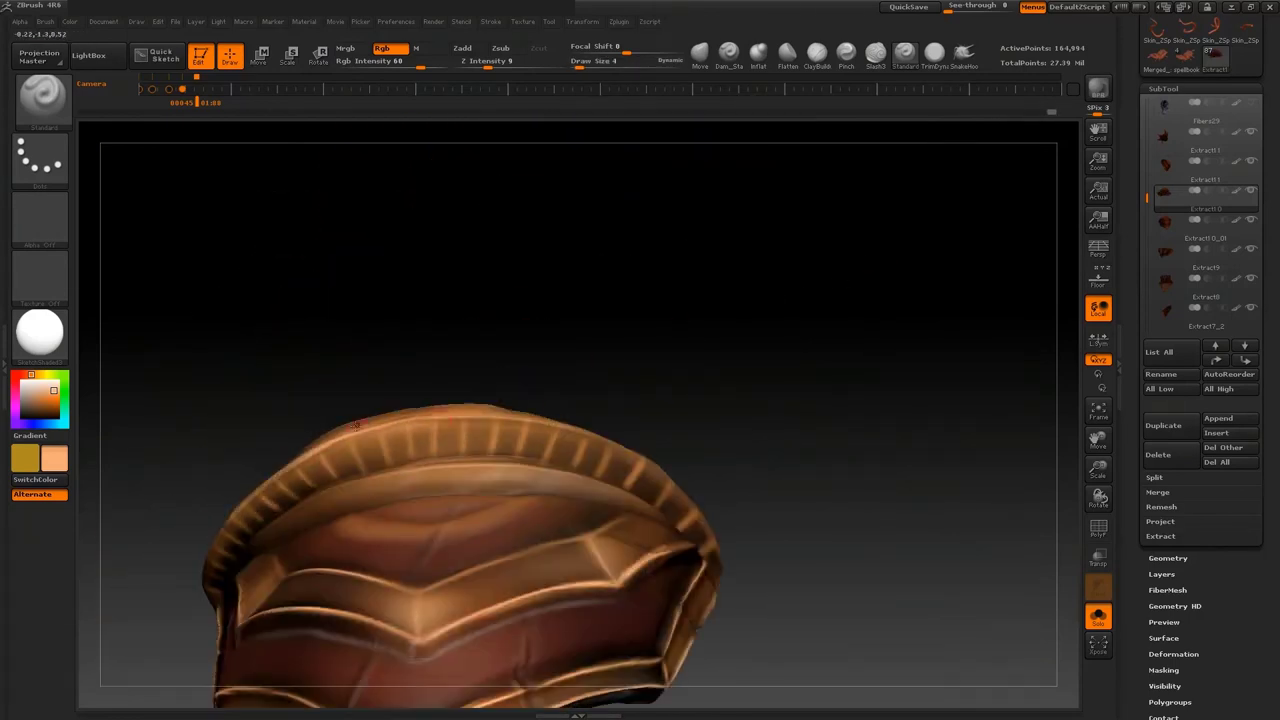
pyautogui.press('space')
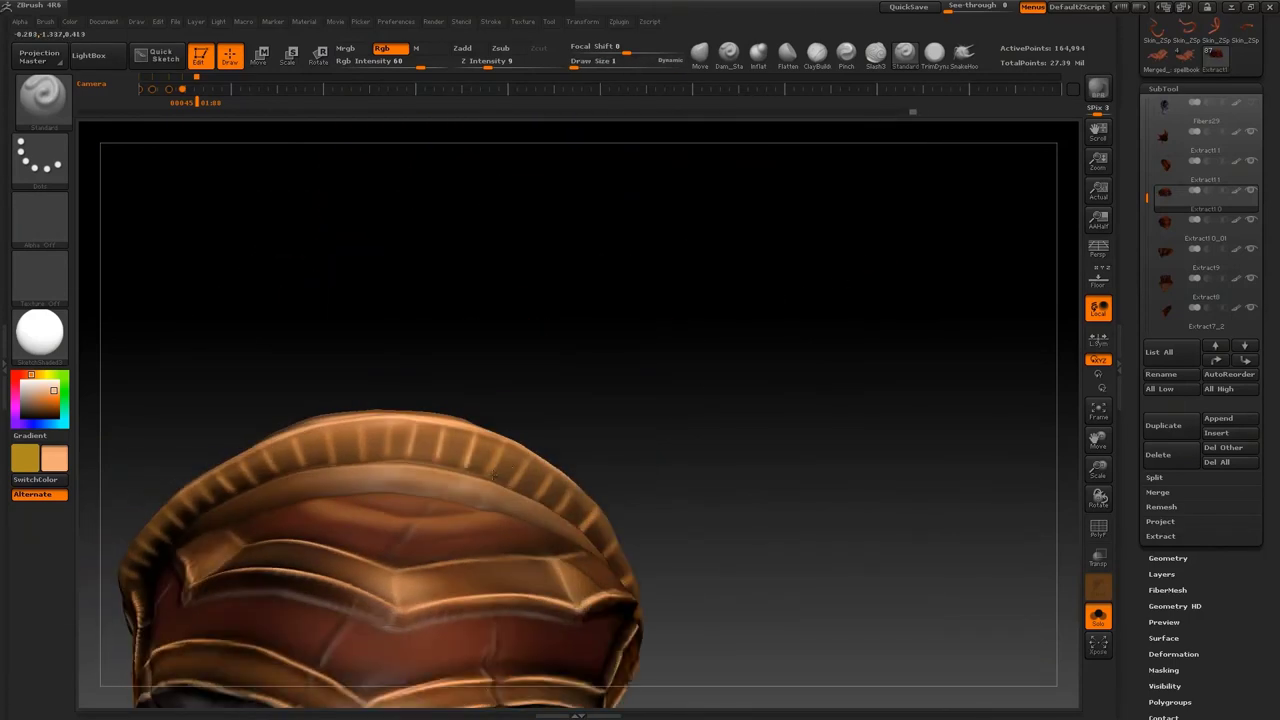